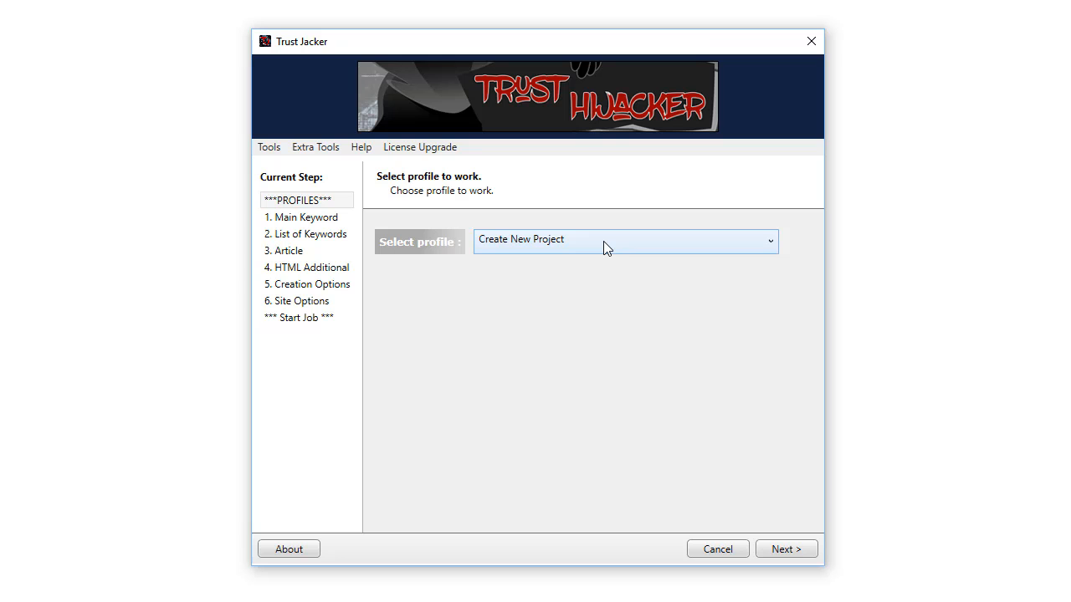
Load the saved 'Best Childcare Gold Coast' profile from the Select profile list.
left_click(604, 241)
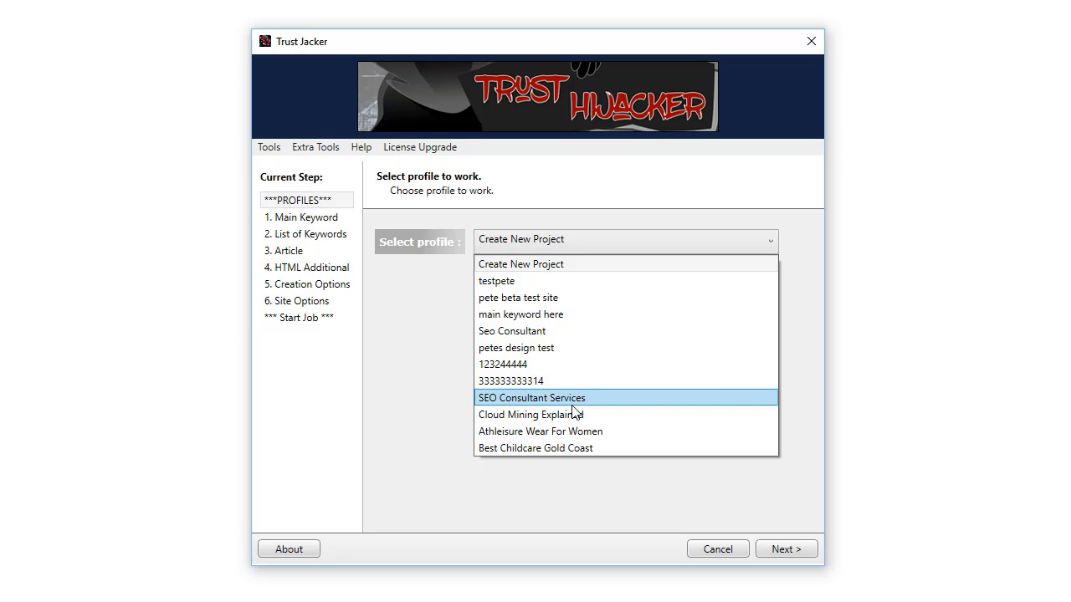
left_click(589, 266)
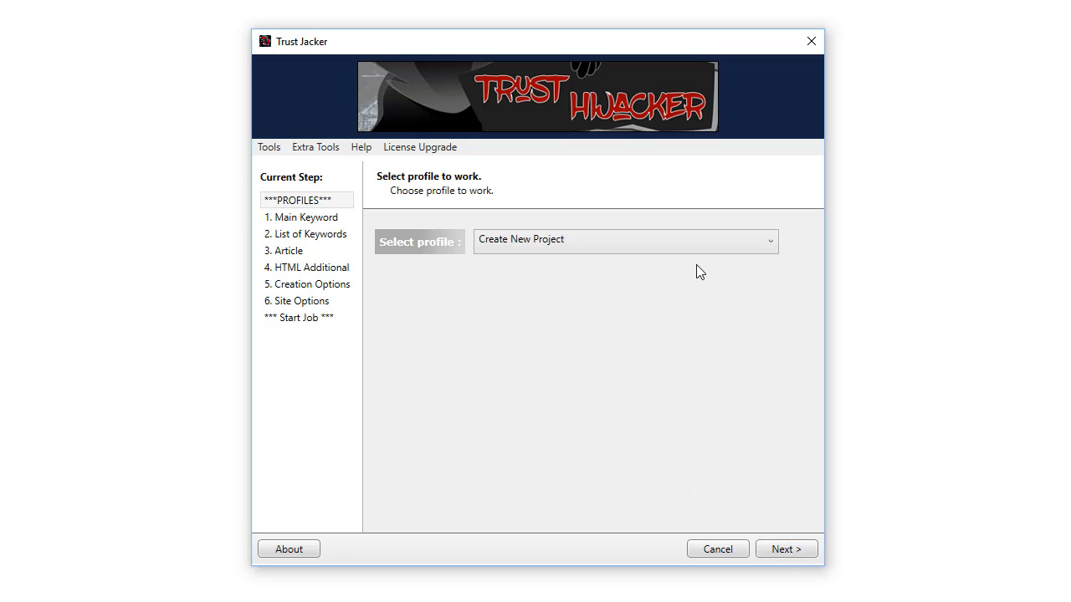
left_click(697, 241)
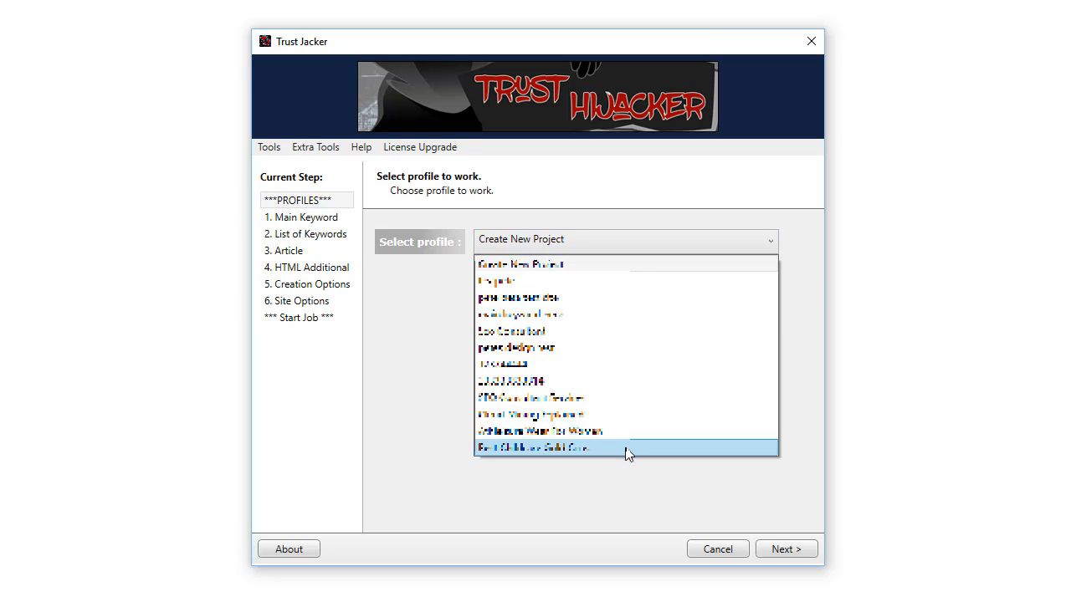
left_click(629, 454)
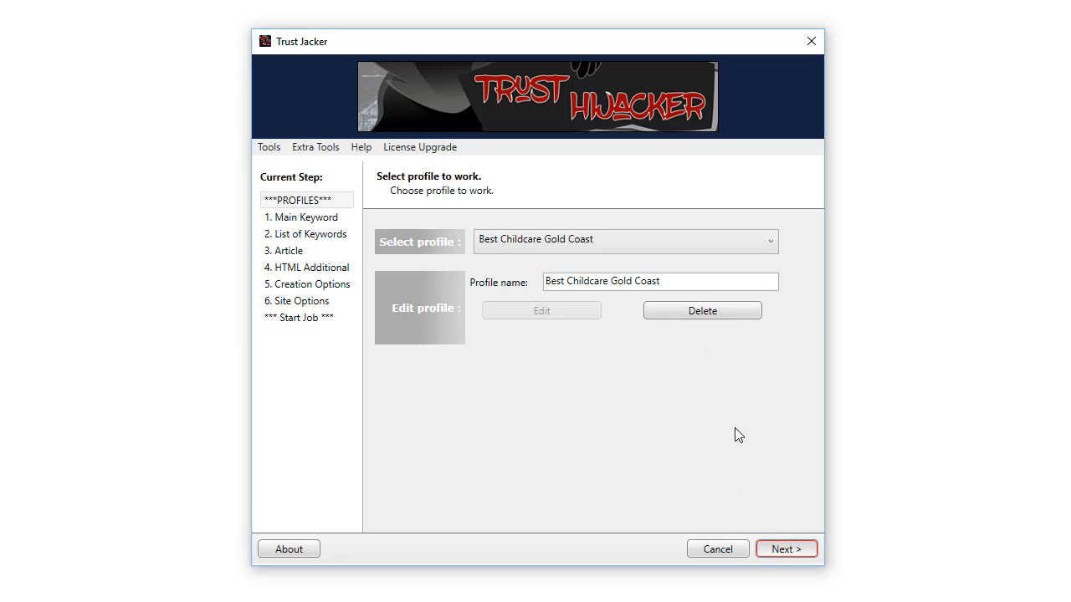
Advance to Main Keyword, switch to Repeat Project, and select the main keyword text.
key("Return")
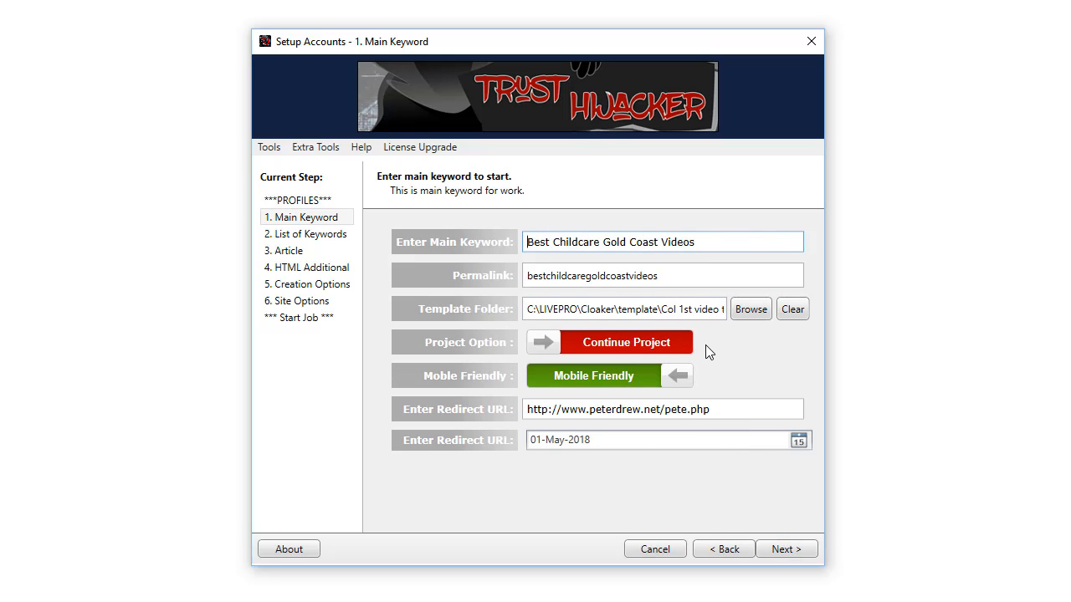
left_click(652, 341)
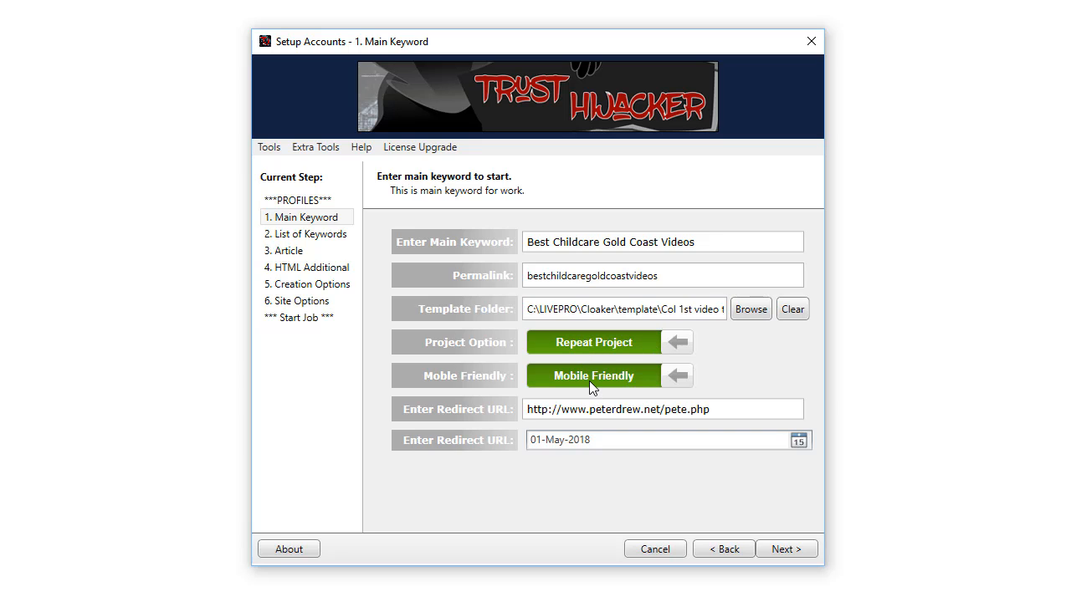
left_click(705, 241)
left_click_drag(706, 242, 498, 258)
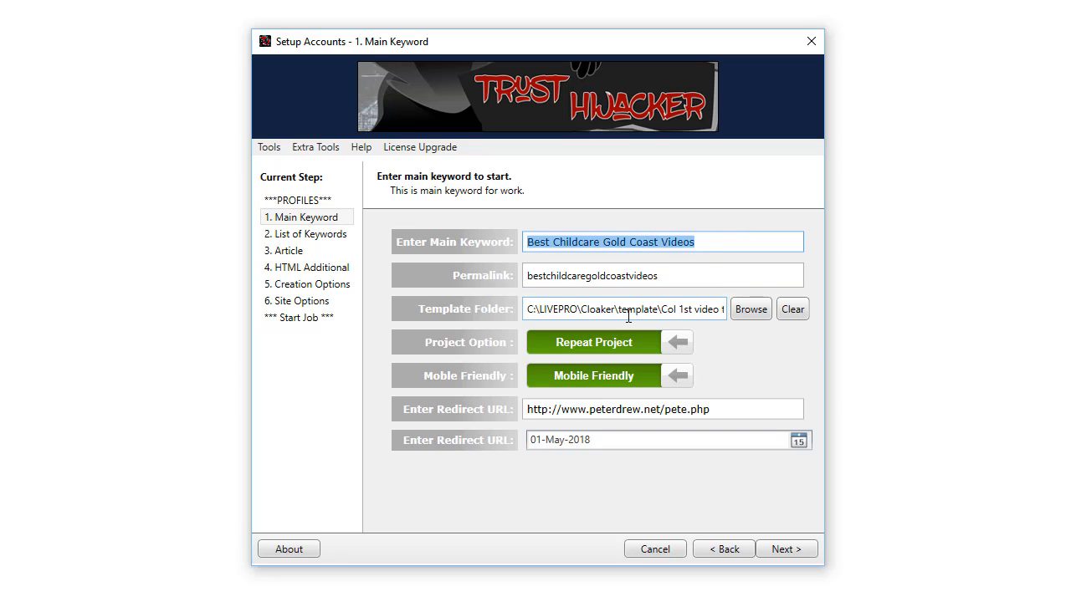
Return to the Setup window and select the whole URL in the Enter Redirect URL field.
left_click(414, 441)
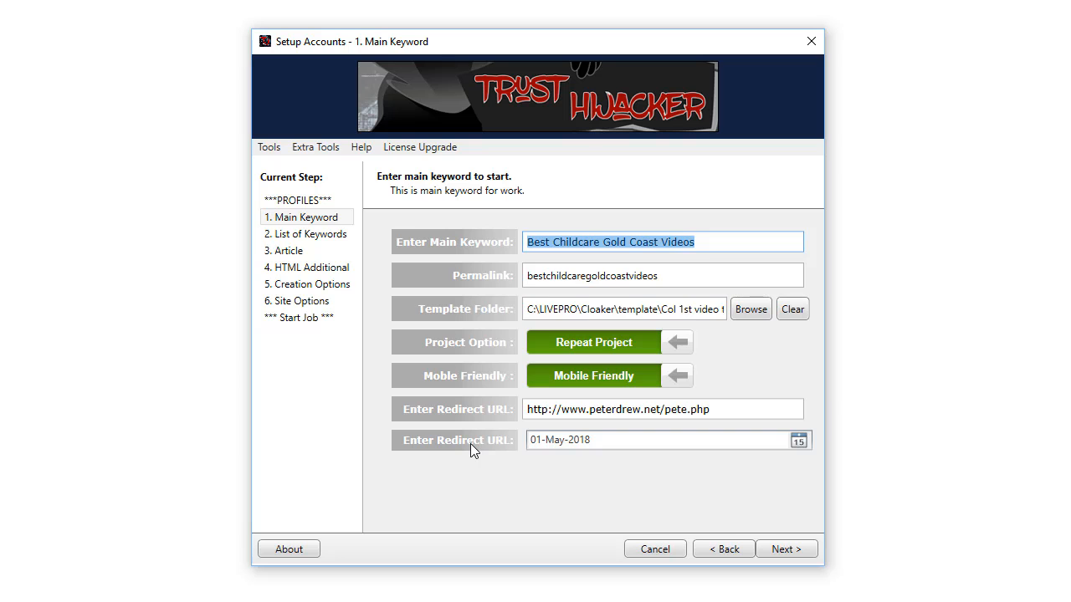
left_click(730, 411)
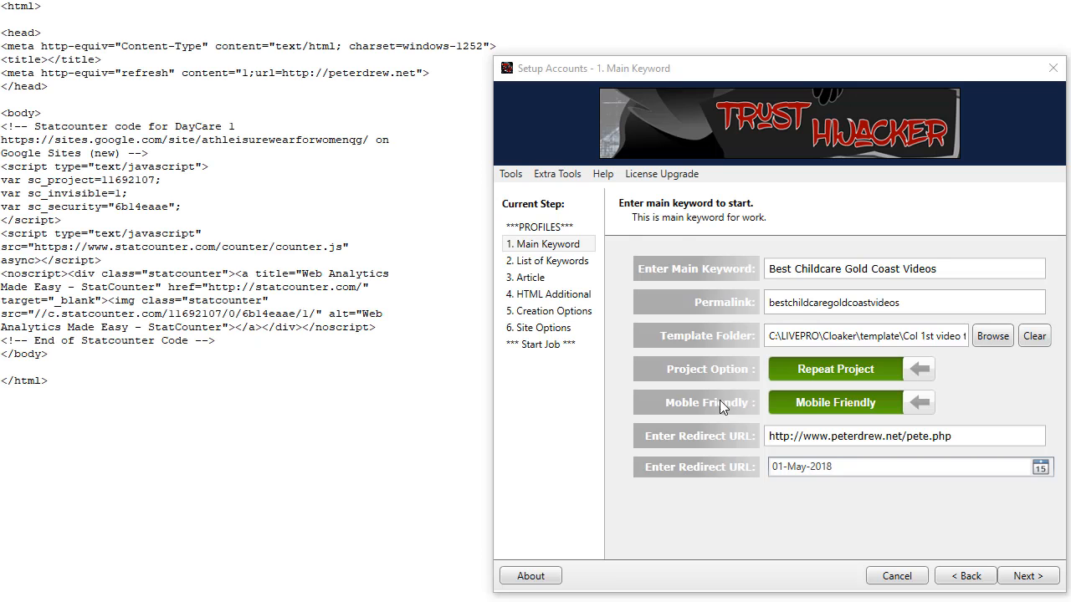
left_click_drag(980, 437, 769, 441)
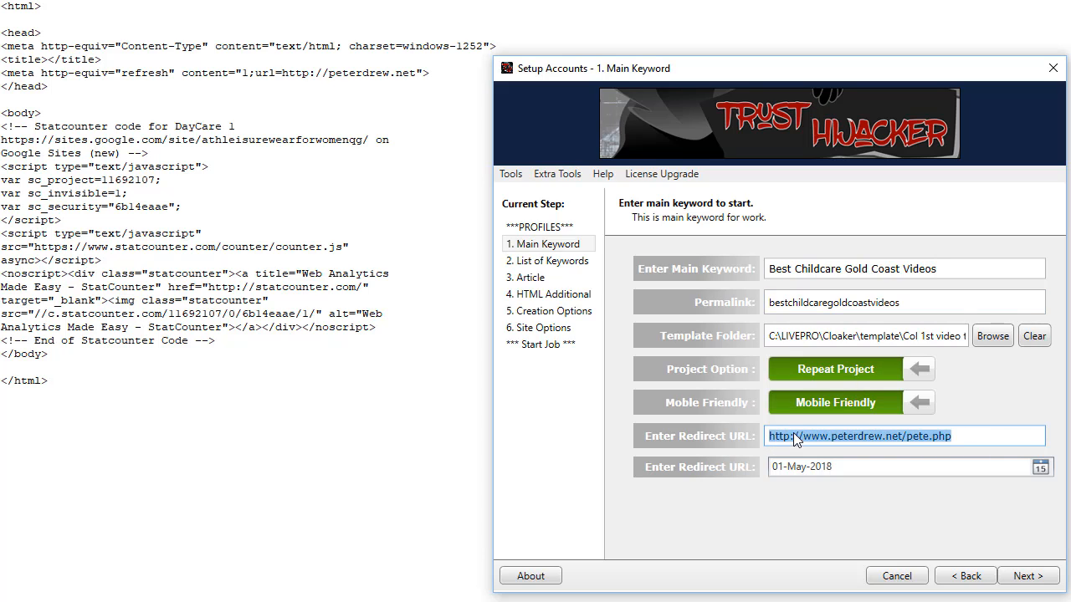
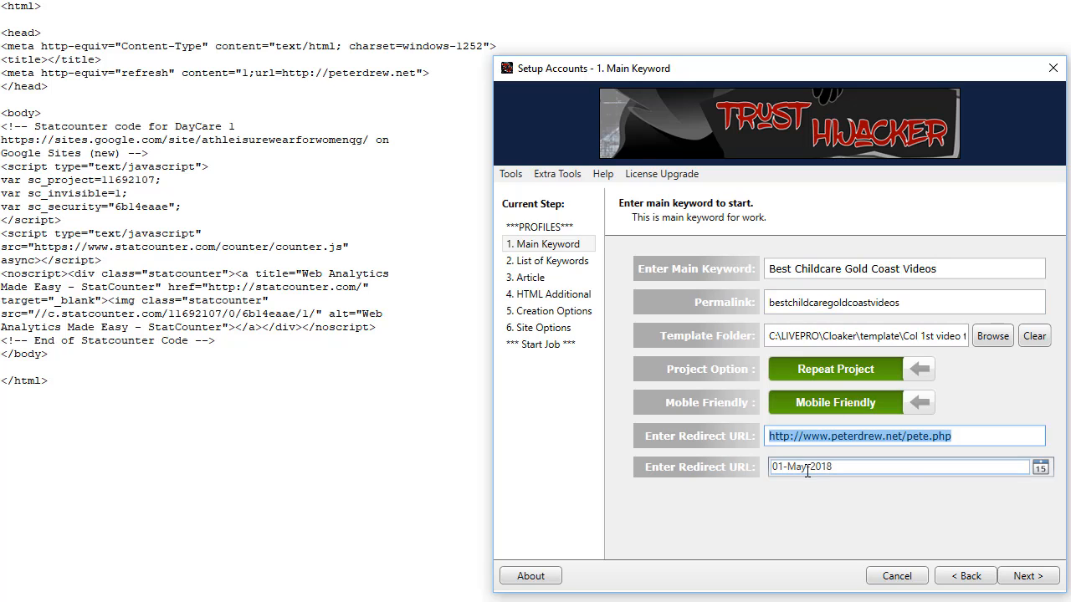
Pick 2 May 2018 as the start date in the calendar, then select the whole redirect URL.
left_click(1039, 467)
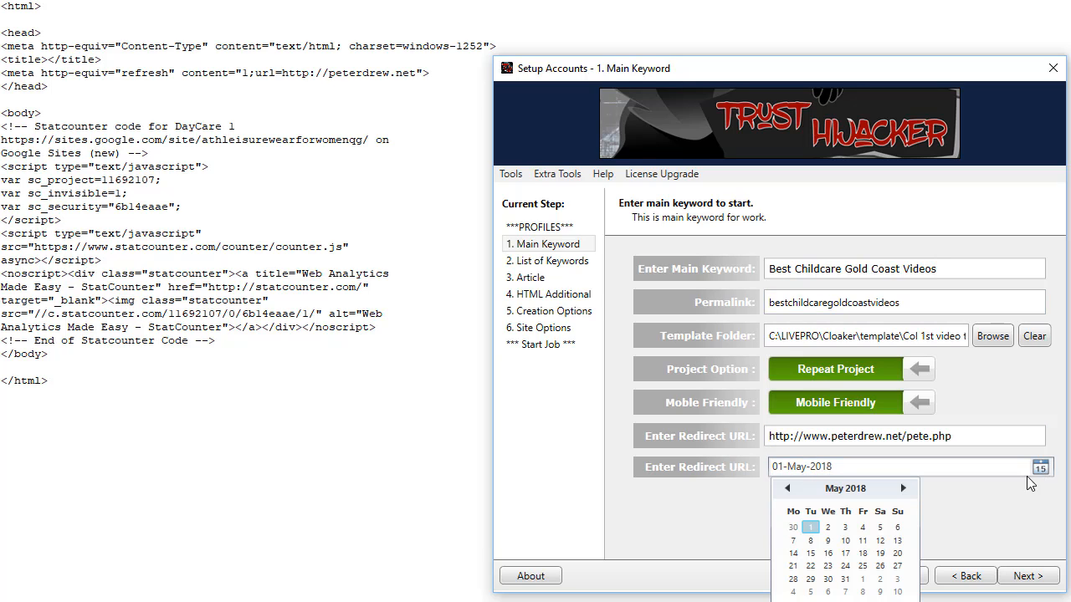
left_click(828, 527)
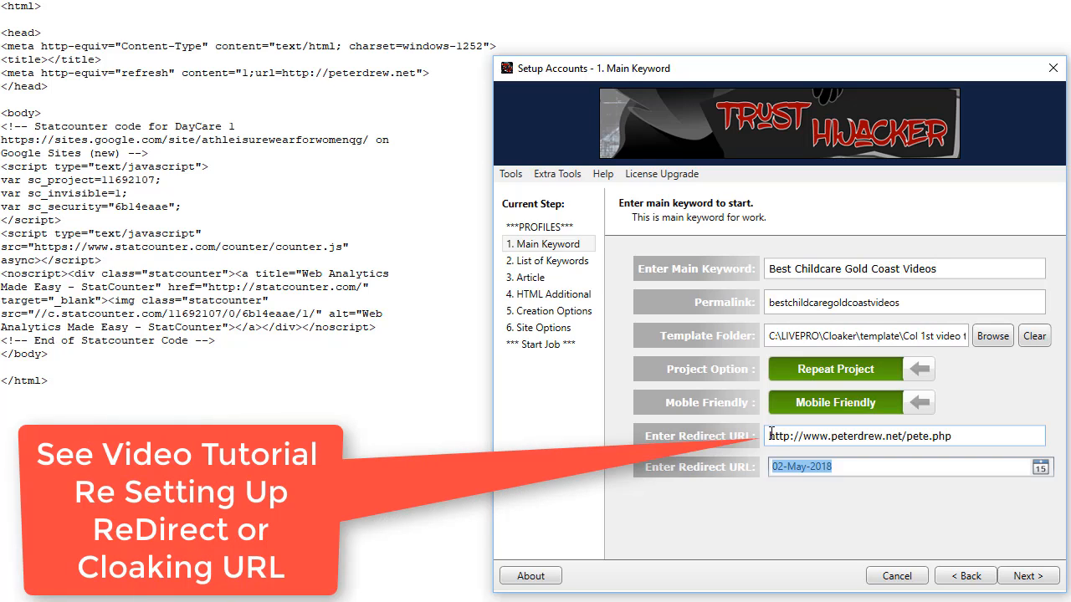
left_click_drag(771, 435, 937, 440)
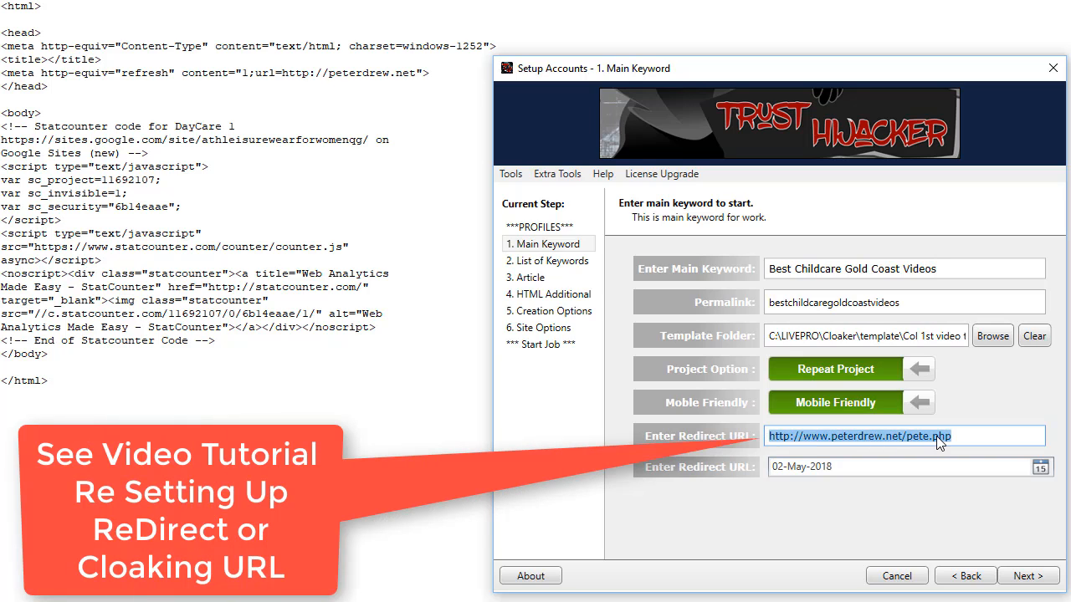
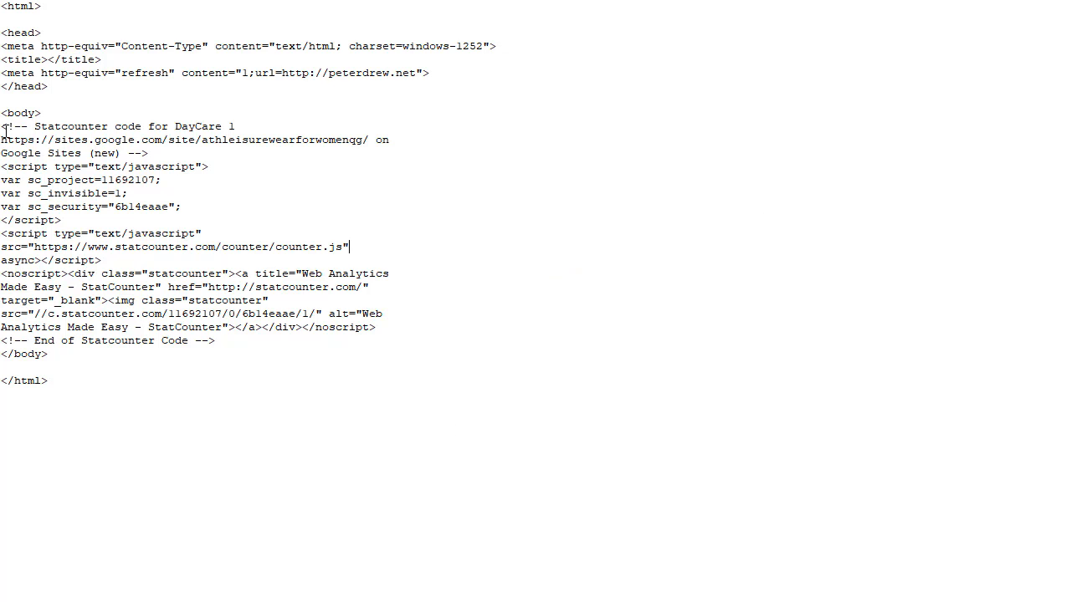
Select the Statcounter tracking code block in Notepad and bring the Setup Accounts wizard forward.
left_click_drag(244, 342, 2, 126)
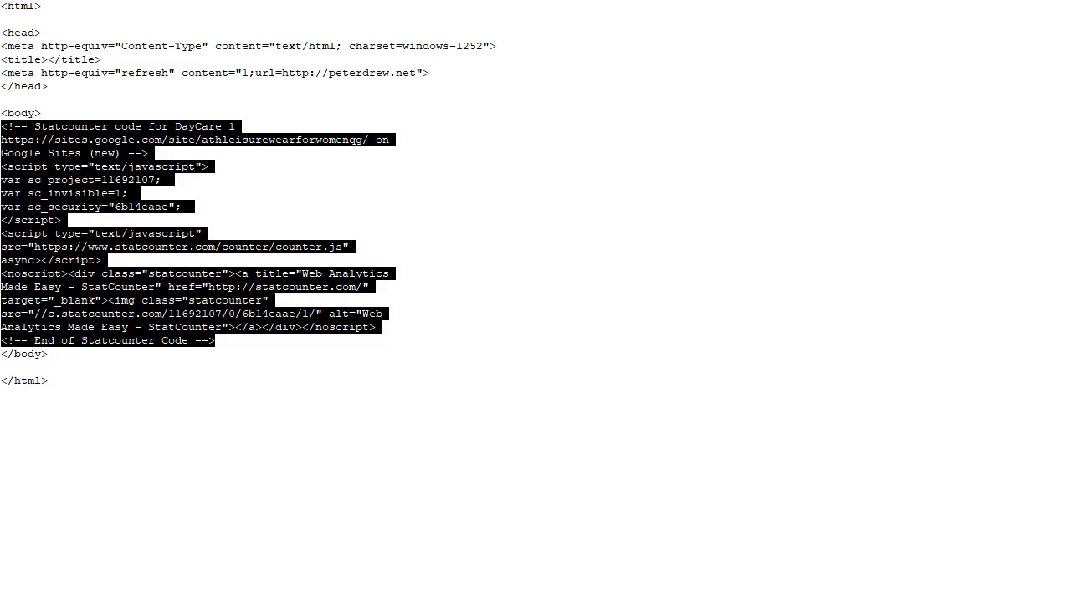
left_click(482, 601)
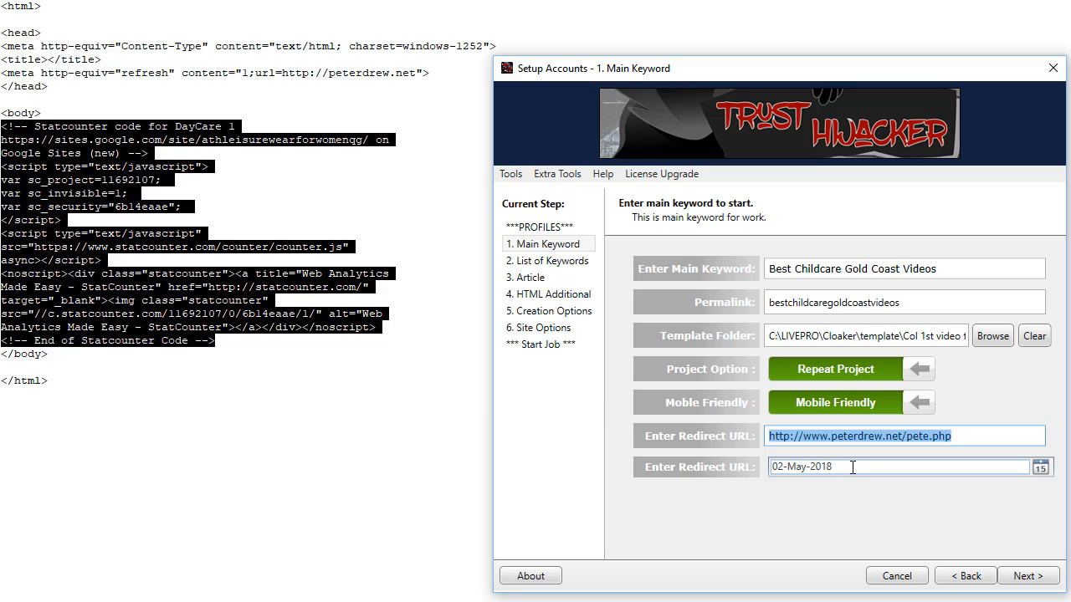
Change the project date to 06-May-2018 from the calendar, then select the redirect URL.
left_click_drag(853, 468, 761, 467)
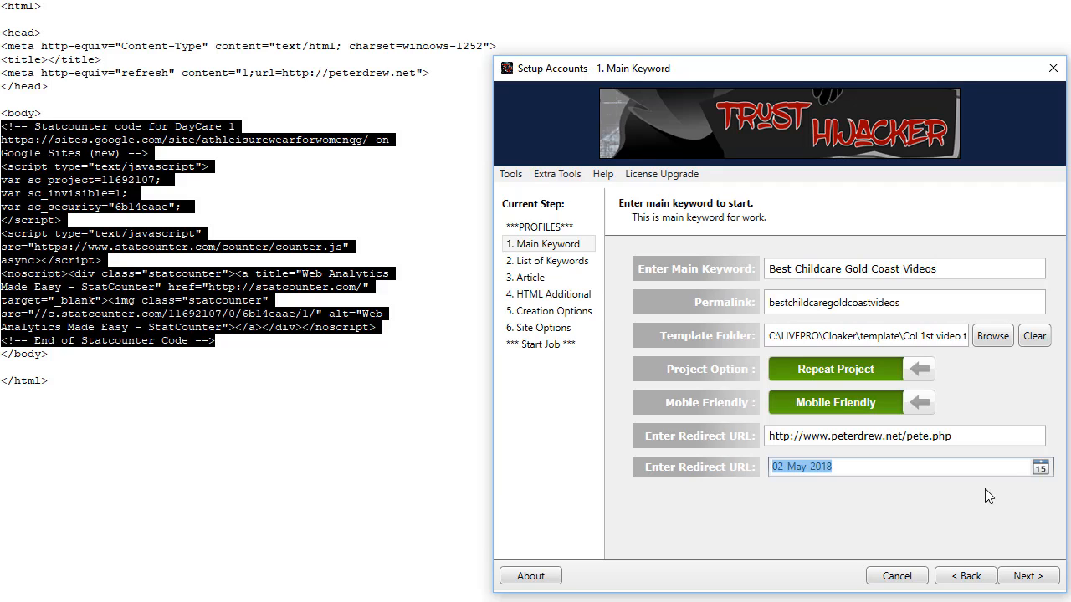
left_click(1040, 469)
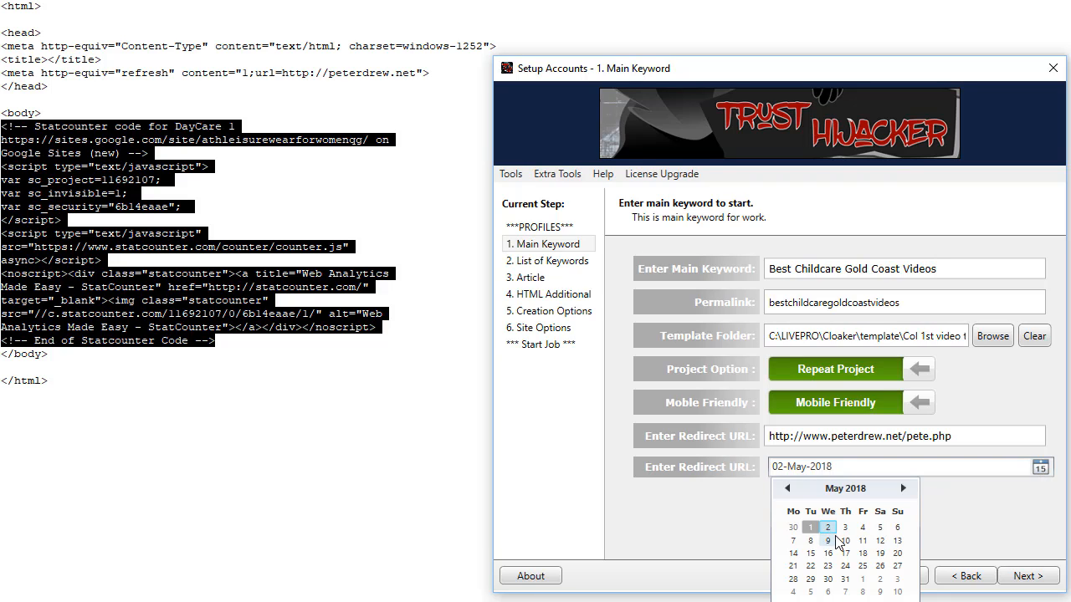
left_click(897, 528)
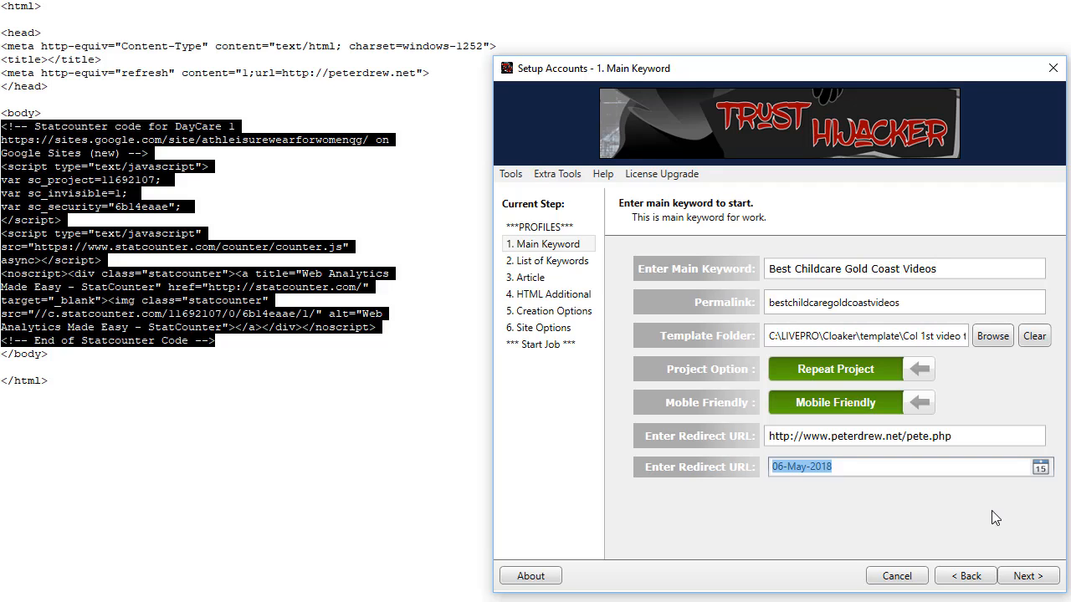
left_click_drag(990, 436, 748, 439)
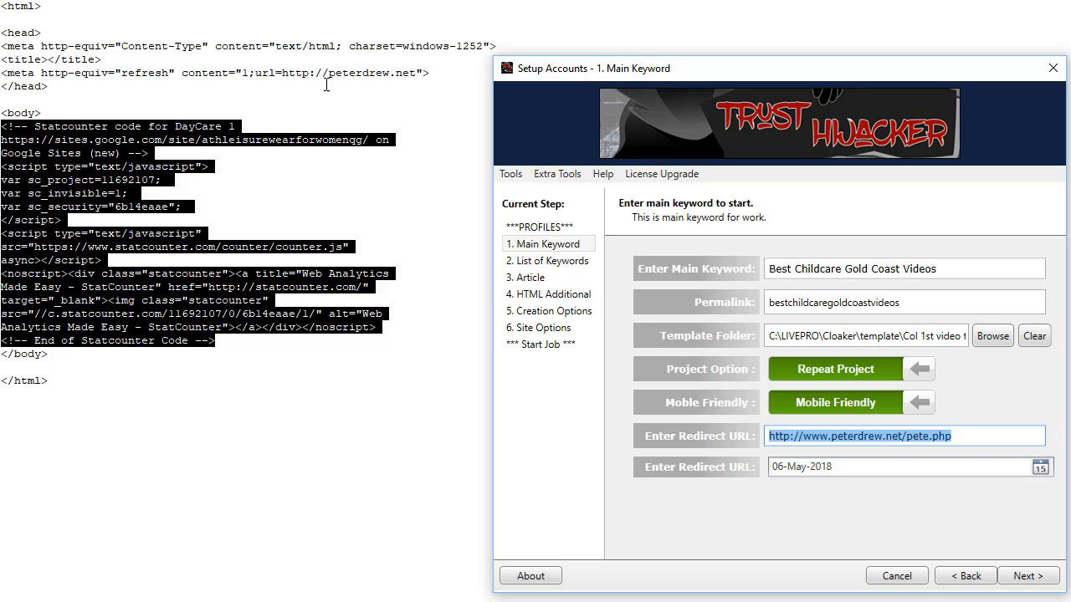
double_click(296, 73)
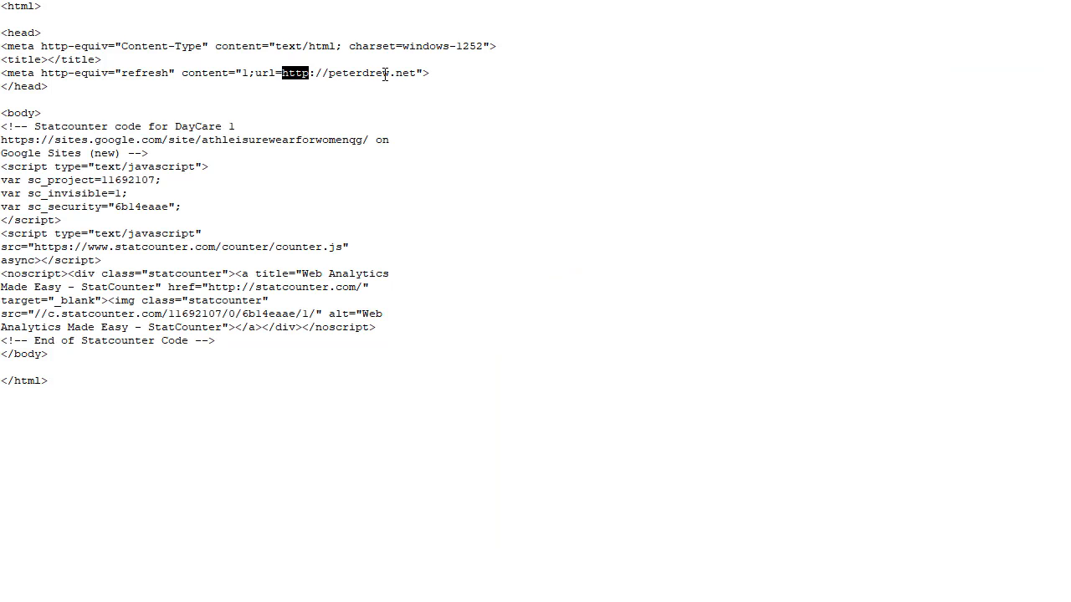
left_click(419, 74)
key("shift+Left")
key("shift+Left")
key("shift+Left")
key("shift+Left")
key("shift+Left")
key("shift+Left")
key("shift+Left")
key("shift+Left")
key("shift+Left")
key("shift+Left")
key("shift+Left")
key("shift+Left")
key("shift+Left")
key("shift+Left")
key("shift+Left")
key("shift+Left")
key("shift+Left")
key("shift+Left")
key("shift+Left")
key("shift+Left")
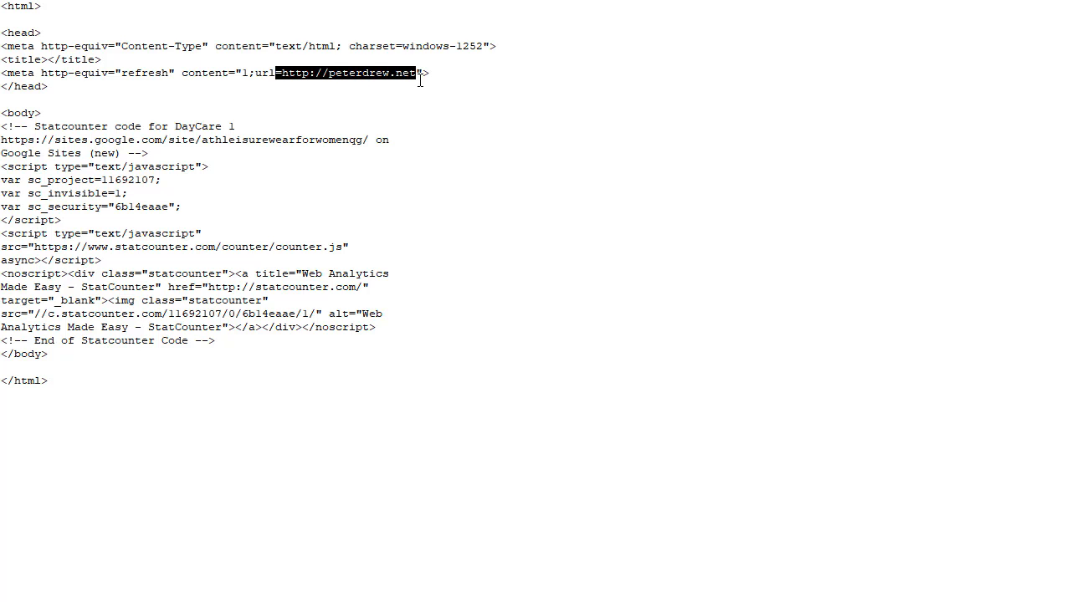
key("shift+Right")
key("alt+Tab")
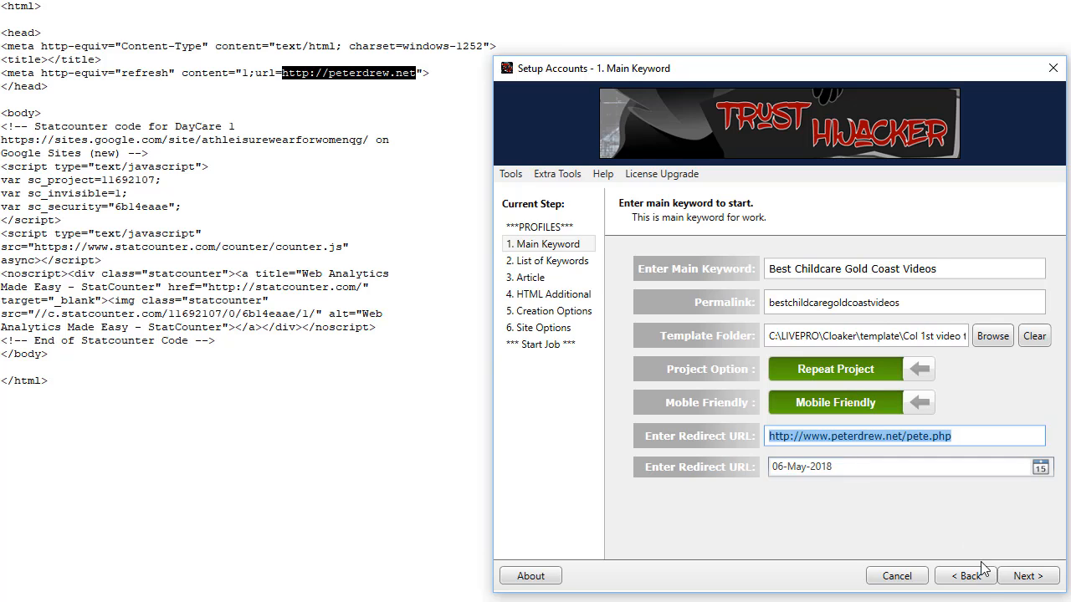
On 2. List of Keywords, delete every keyword except Best Kindergarten Gold Coast Videos.
left_click(1029, 576)
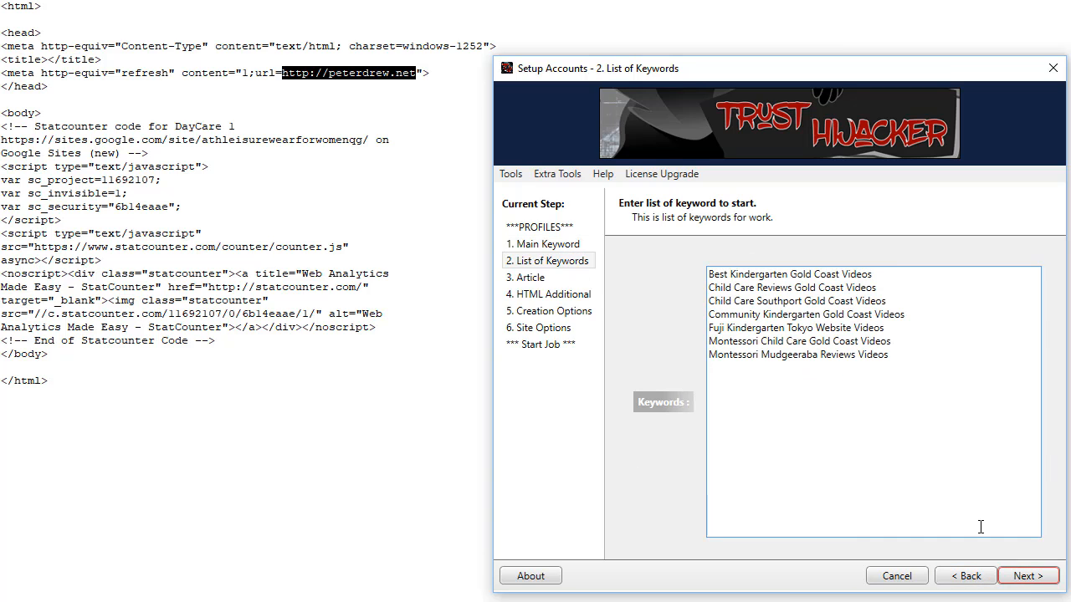
left_click_drag(870, 350, 701, 289)
key("Delete")
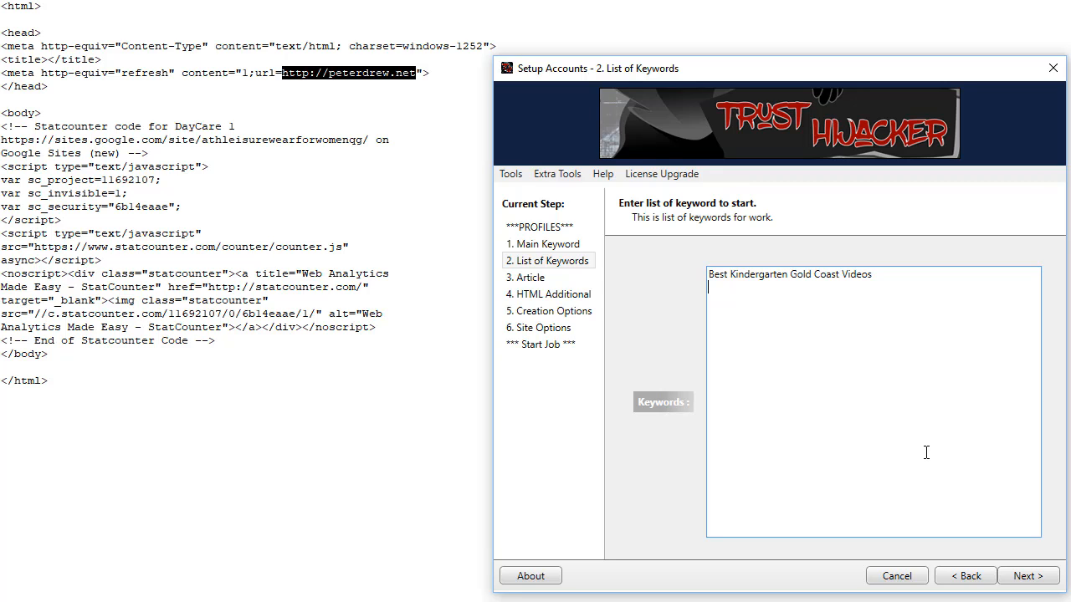
Move to the 3. Article step and look over the article text and protected words list.
left_click(1027, 577)
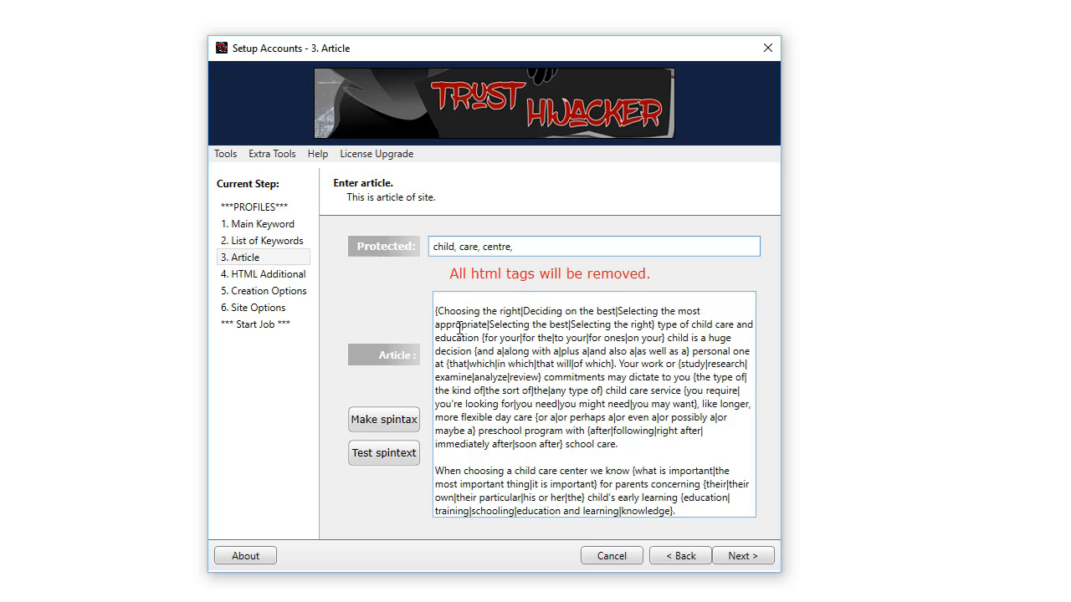
left_click_drag(436, 312, 482, 338)
left_click_drag(571, 394, 712, 524)
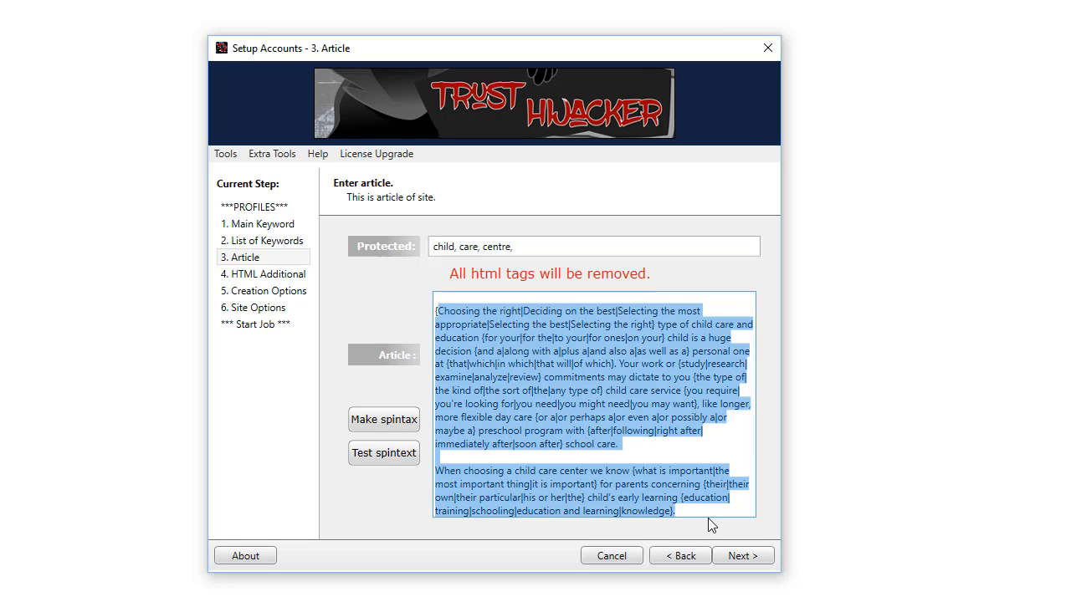
left_click_drag(522, 244, 424, 248)
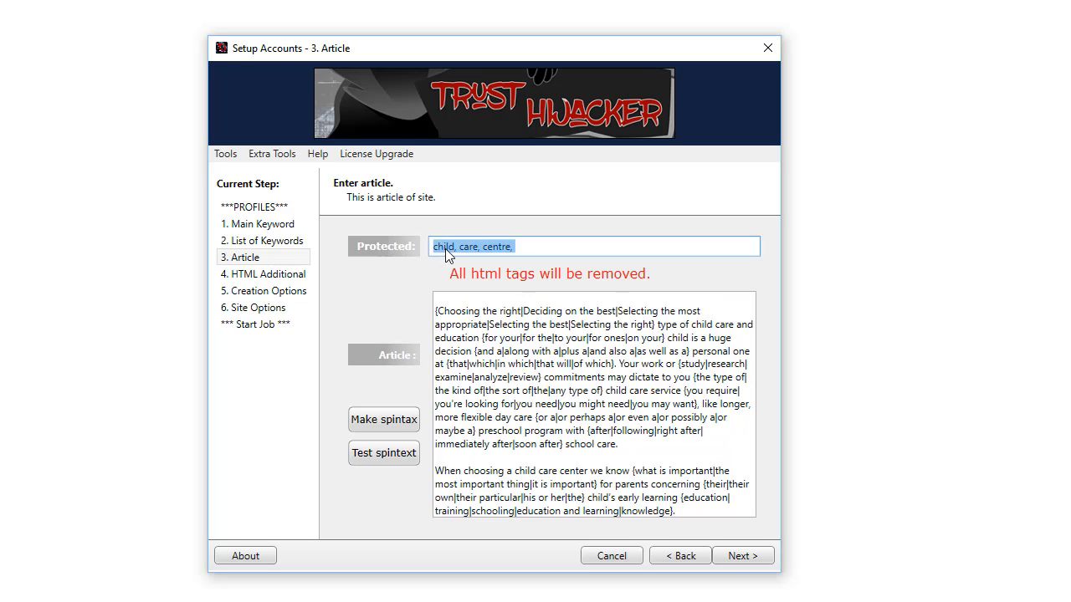
left_click(458, 249)
Preview several randomly spun versions of the article with Test spintext, then close the preview.
left_click(380, 457)
left_click(448, 377)
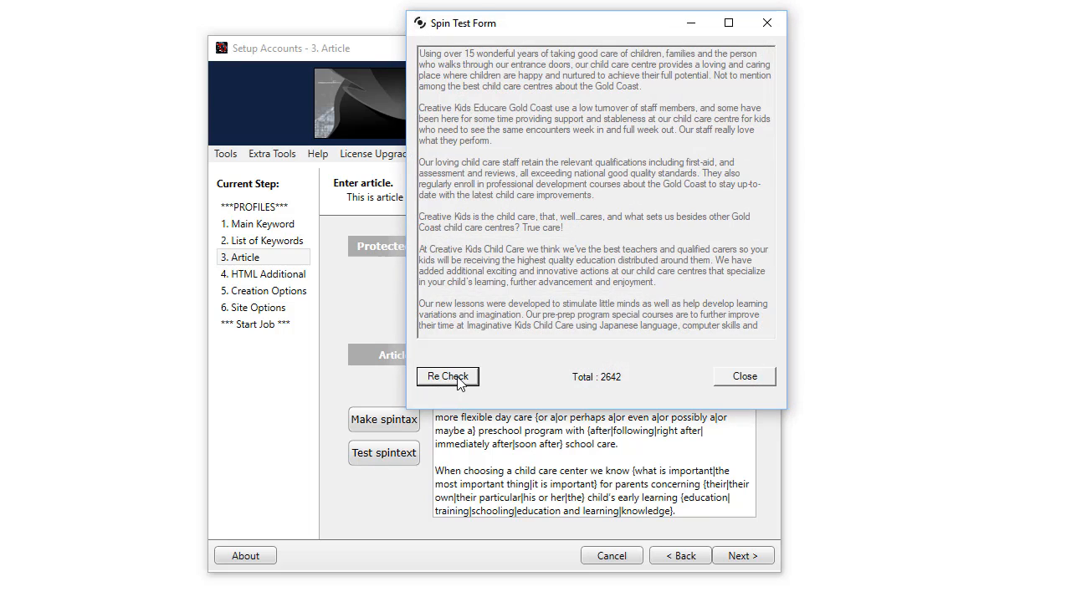
left_click(447, 376)
left_click(448, 377)
left_click(447, 376)
left_click(447, 377)
left_click(447, 376)
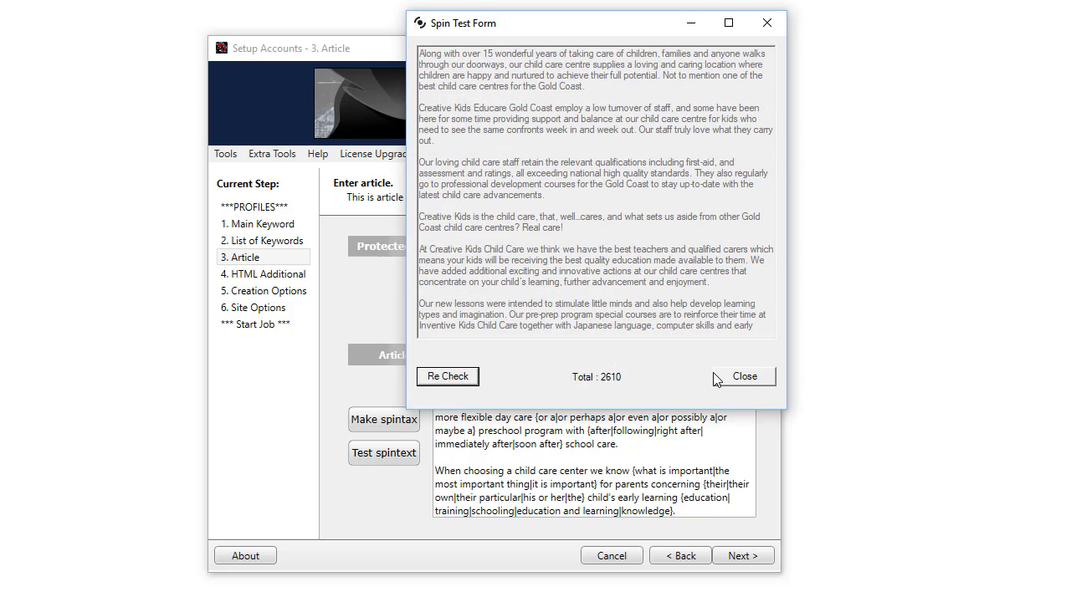
left_click(742, 382)
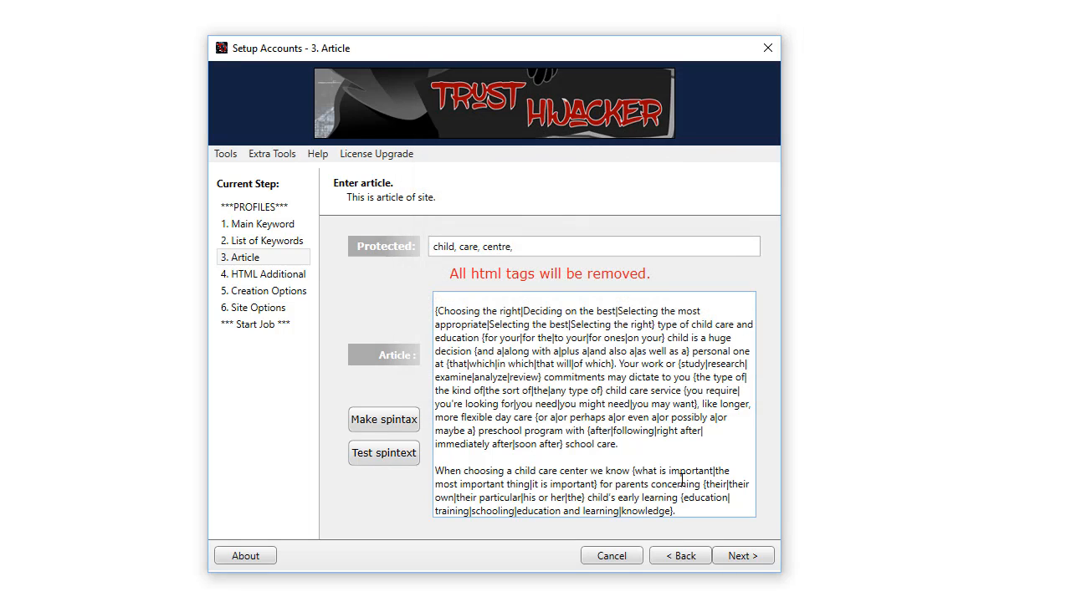
left_click(739, 565)
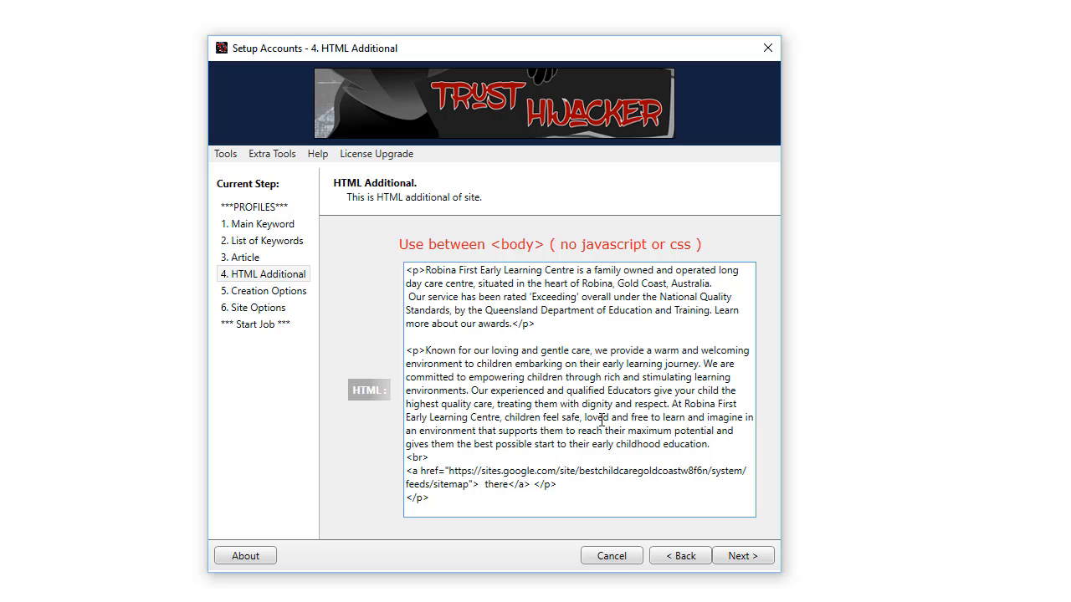
Leave the 4. HTML Additional content unchanged and advance to 5. Creation Options.
left_click(743, 559)
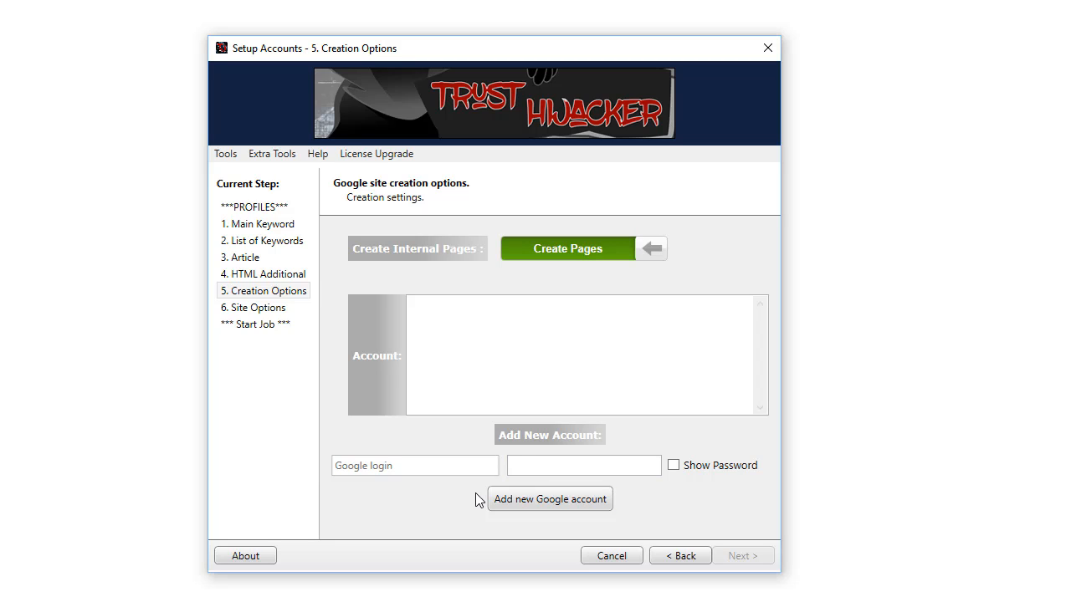
Add a Google account by entering its login e-mail and password, then select it in the Account list.
left_click(432, 472)
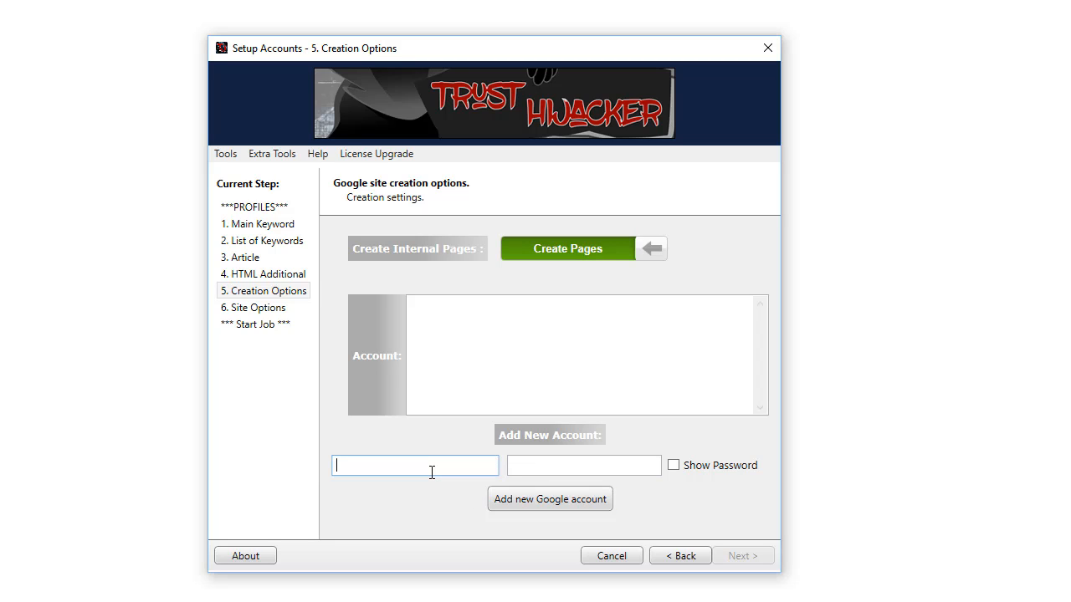
key("Tab")
type("•••••••••••")
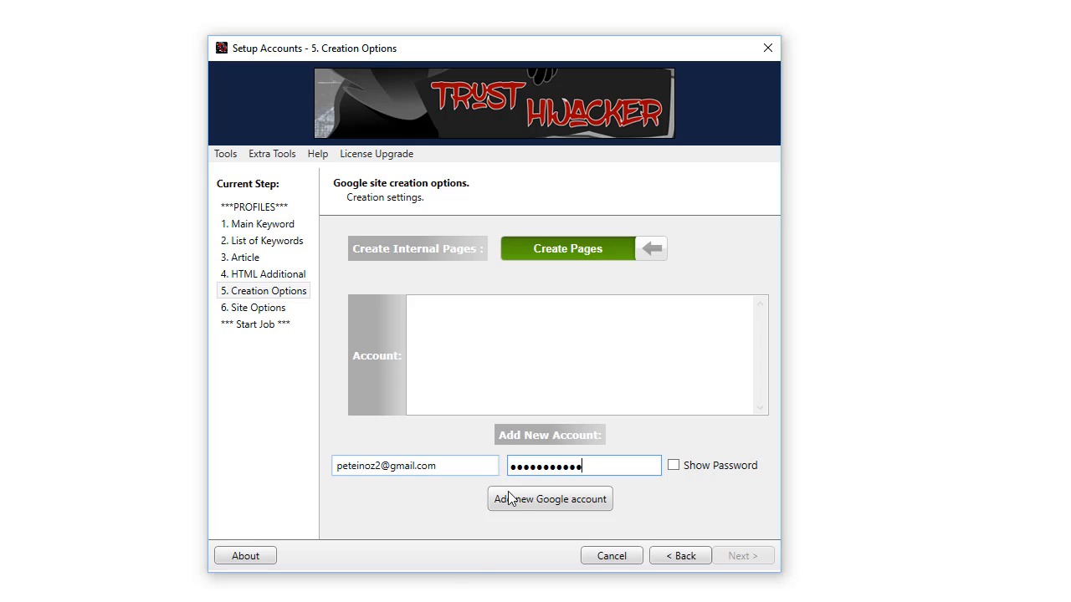
left_click(527, 502)
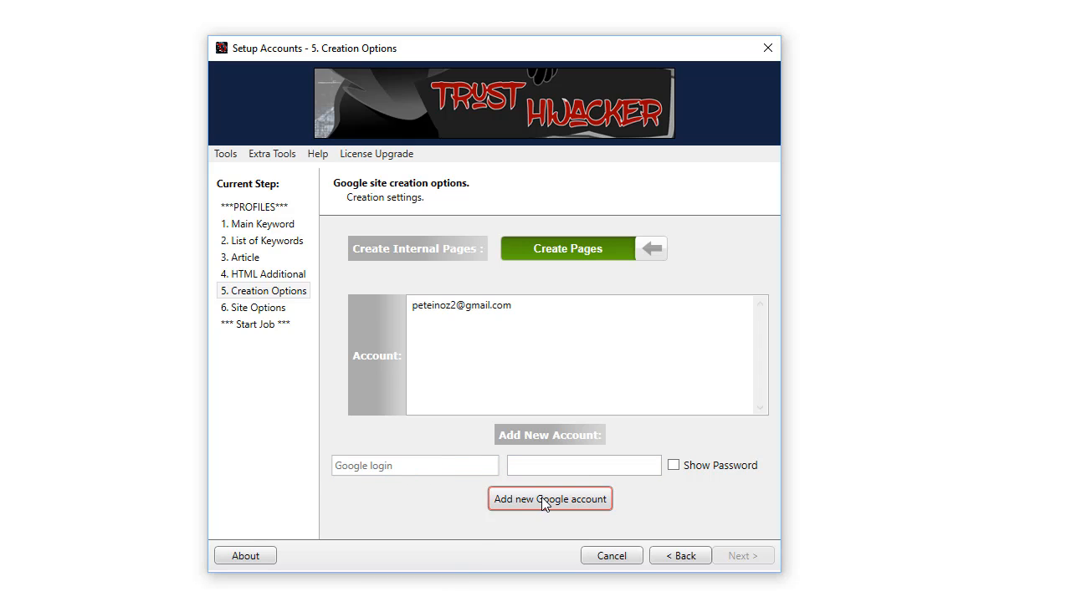
left_click(498, 315)
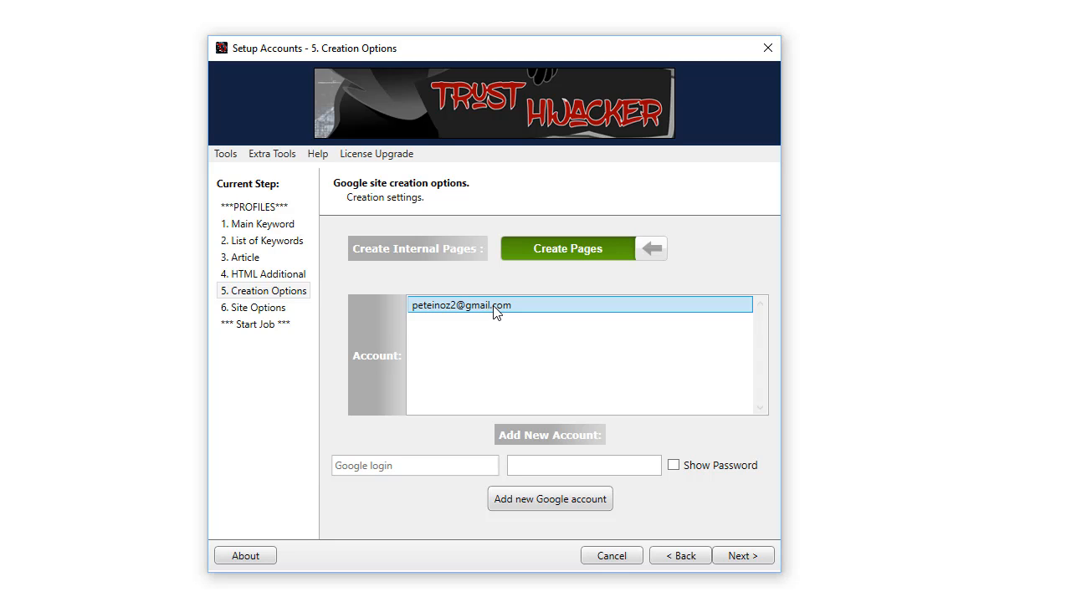
right_click(494, 309)
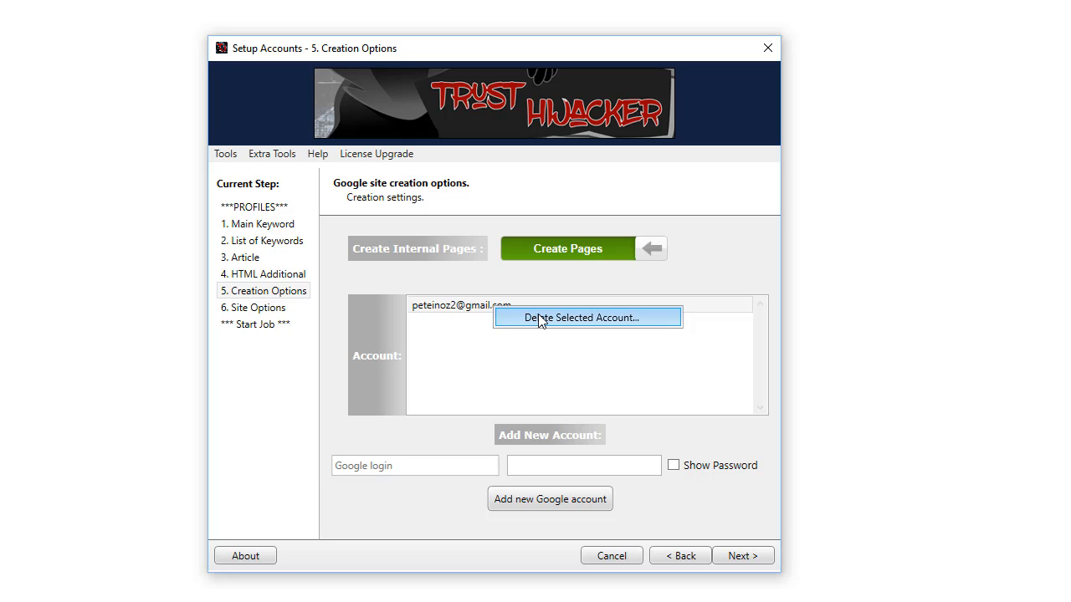
left_click(479, 351)
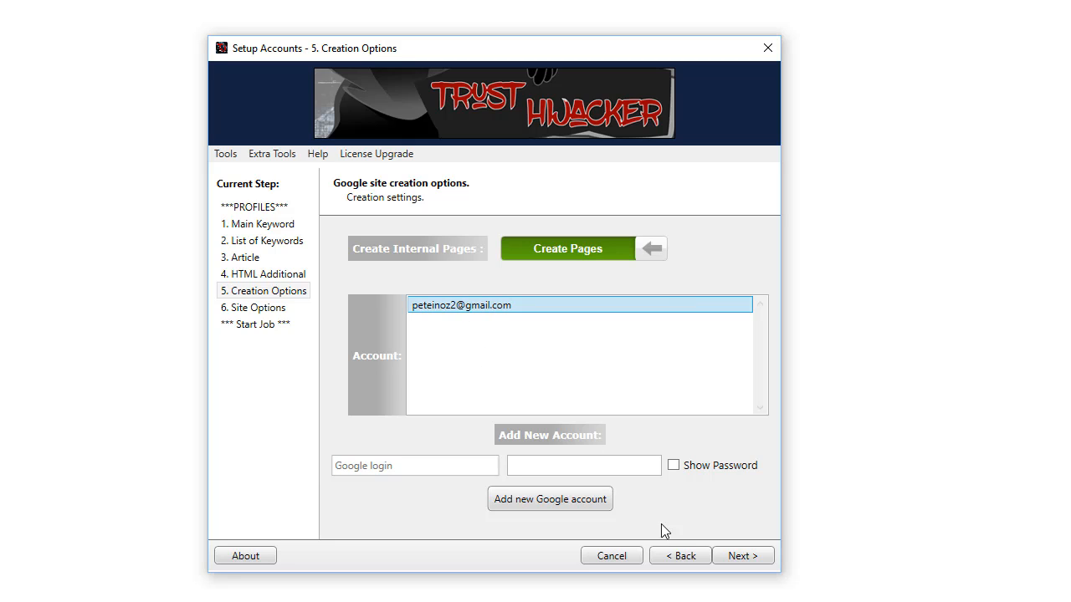
On Site Options, open the image folder and preview photos 18–20, 1 and 2 before closing it.
left_click(741, 555)
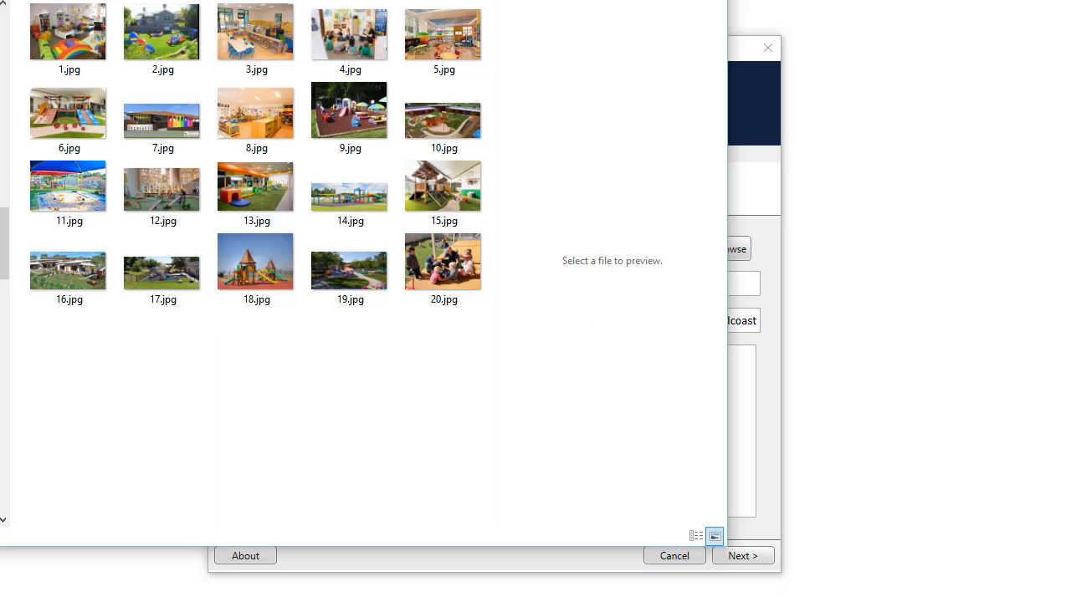
left_click(412, 265)
left_click(335, 266)
left_click(266, 266)
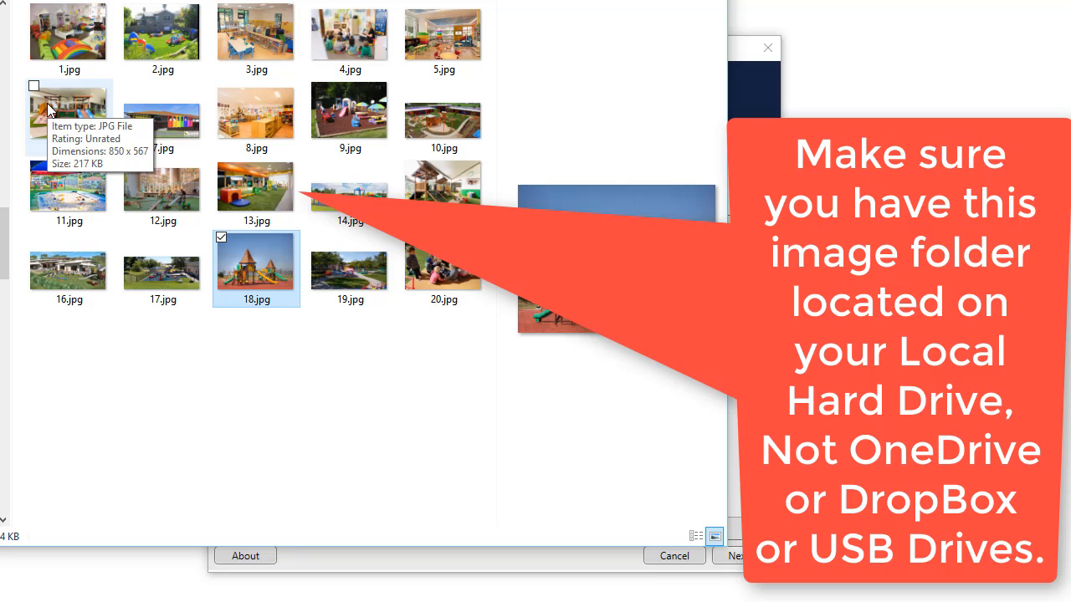
left_click(73, 35)
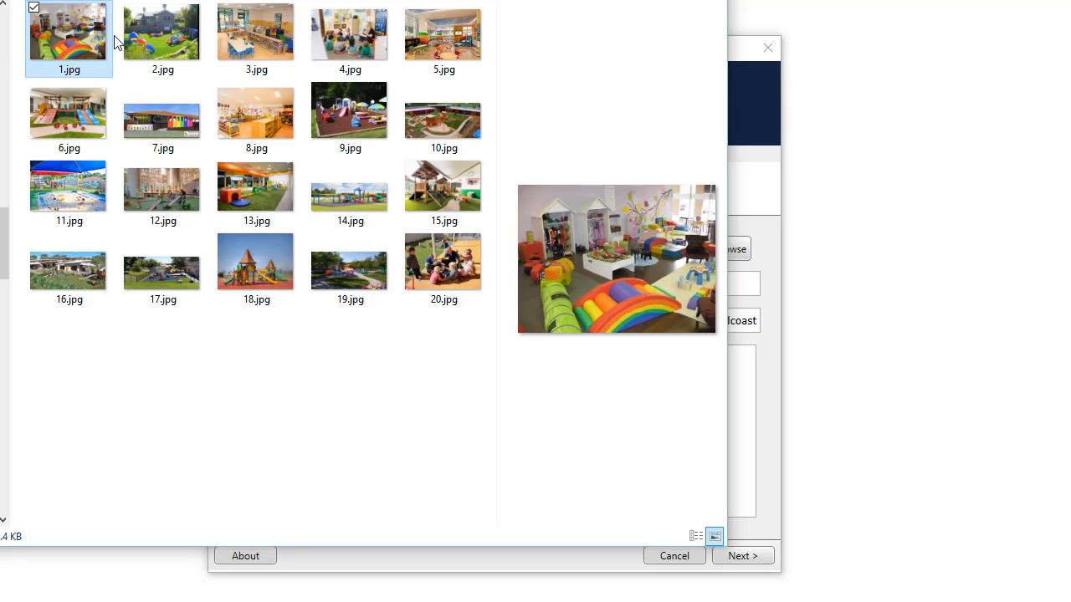
left_click(157, 42)
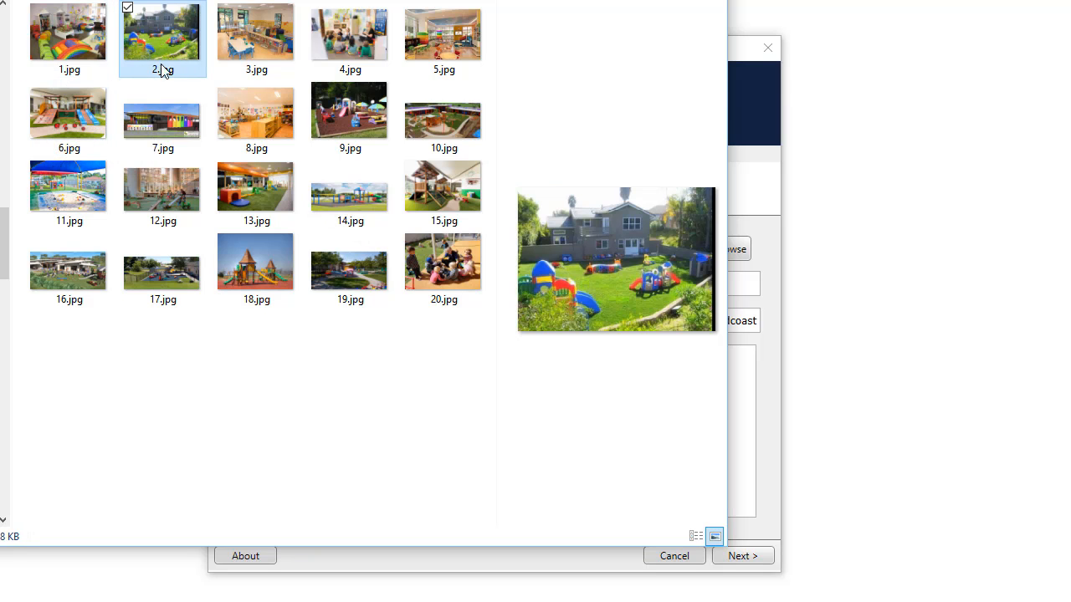
left_click(455, 273)
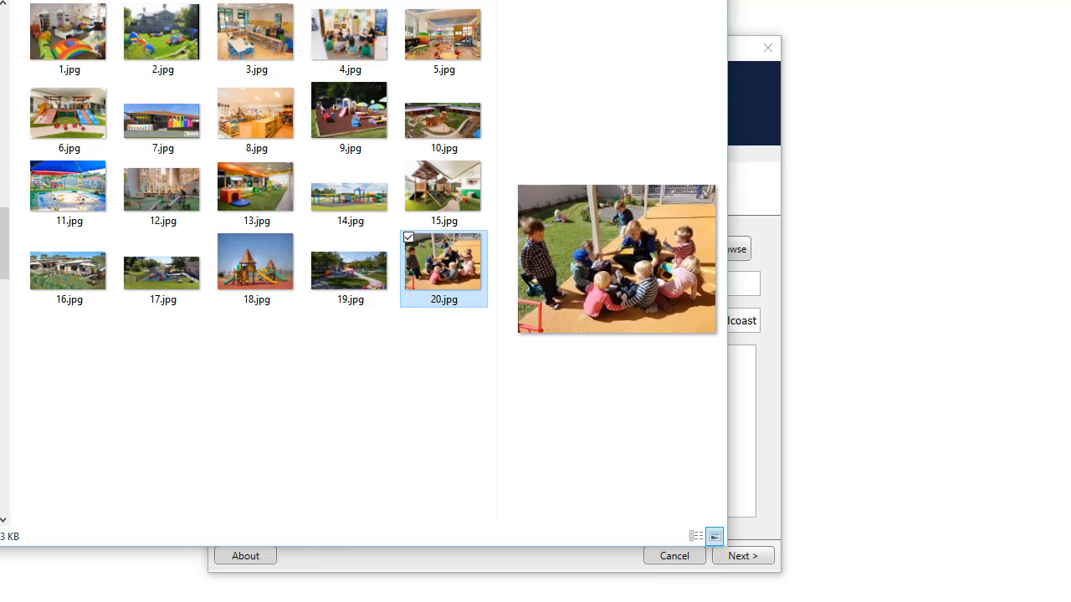
key("alt+F4")
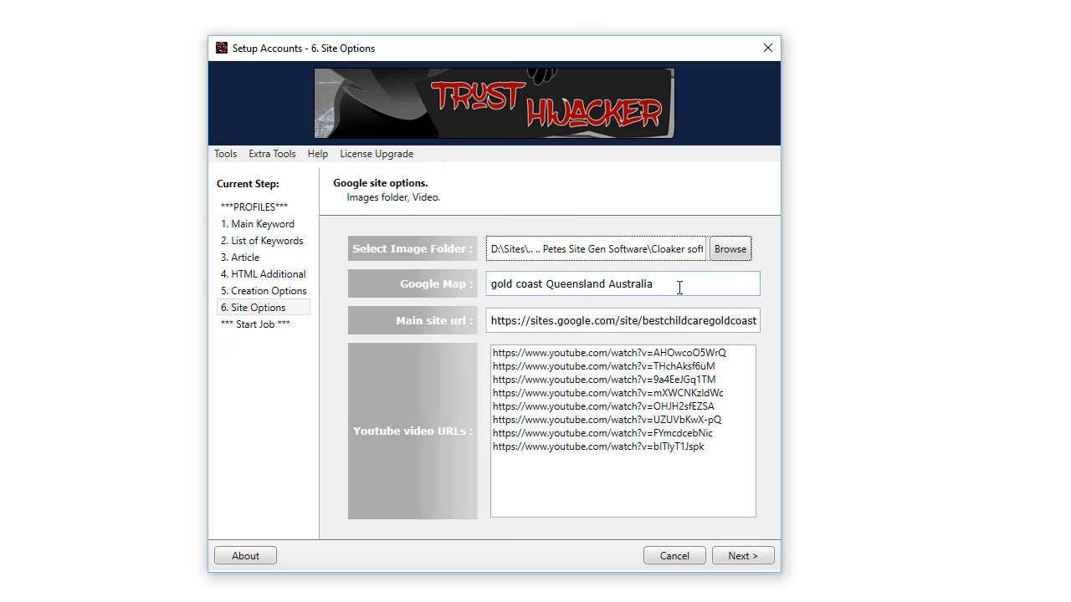
left_click(688, 283)
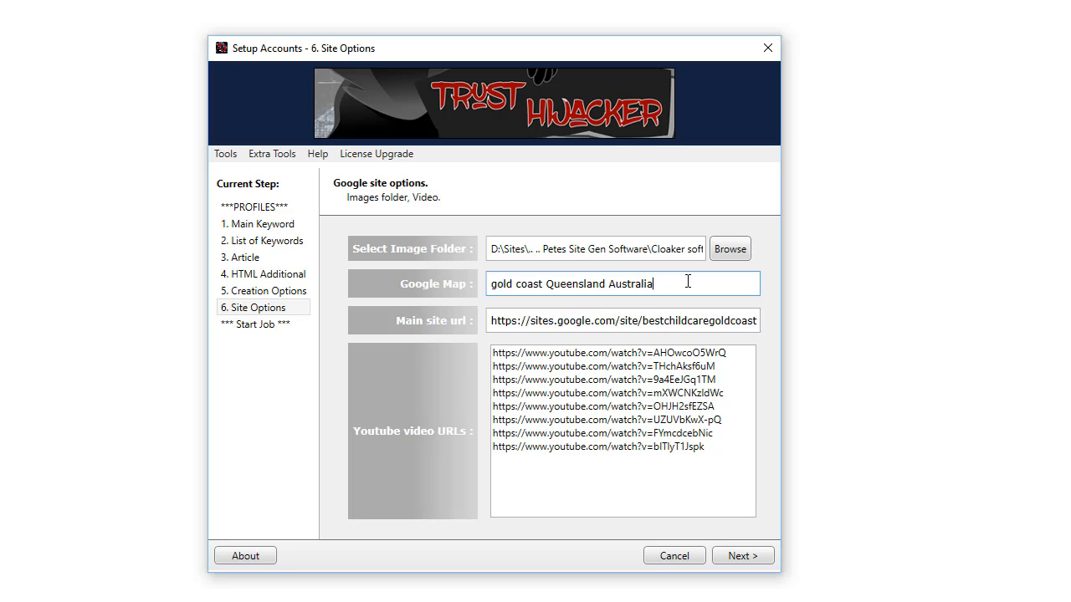
left_click_drag(688, 281, 511, 284)
double_click(530, 284)
left_click(580, 283)
double_click(579, 284)
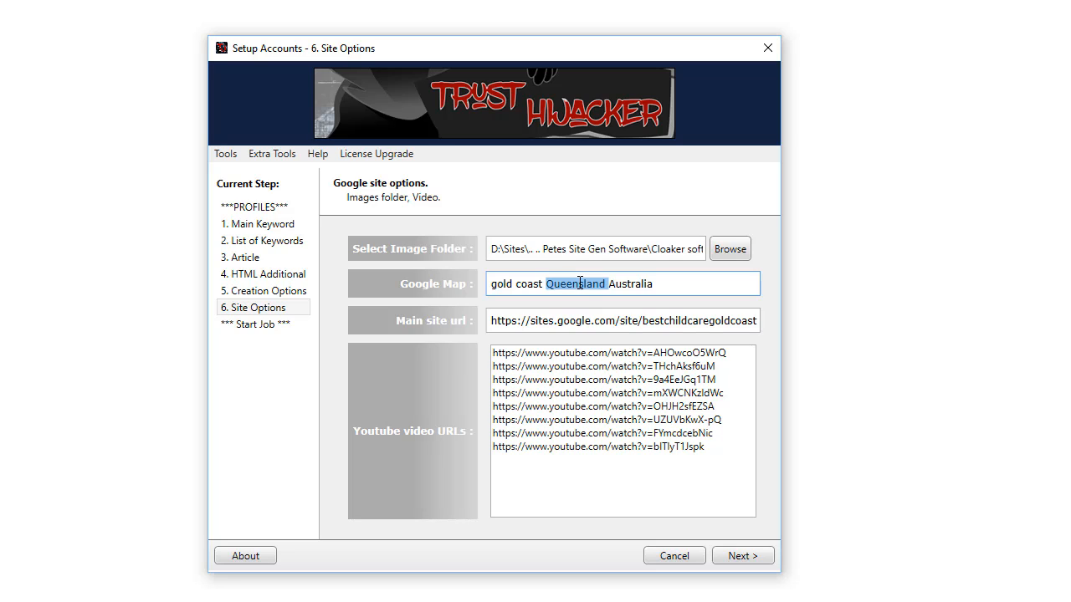
key("Tab")
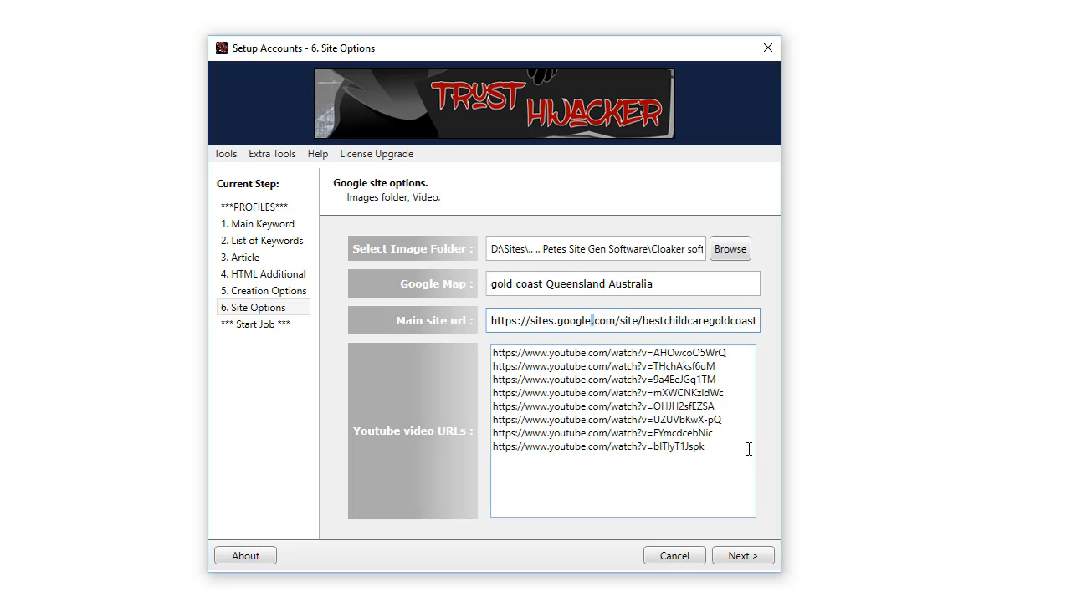
left_click(719, 450)
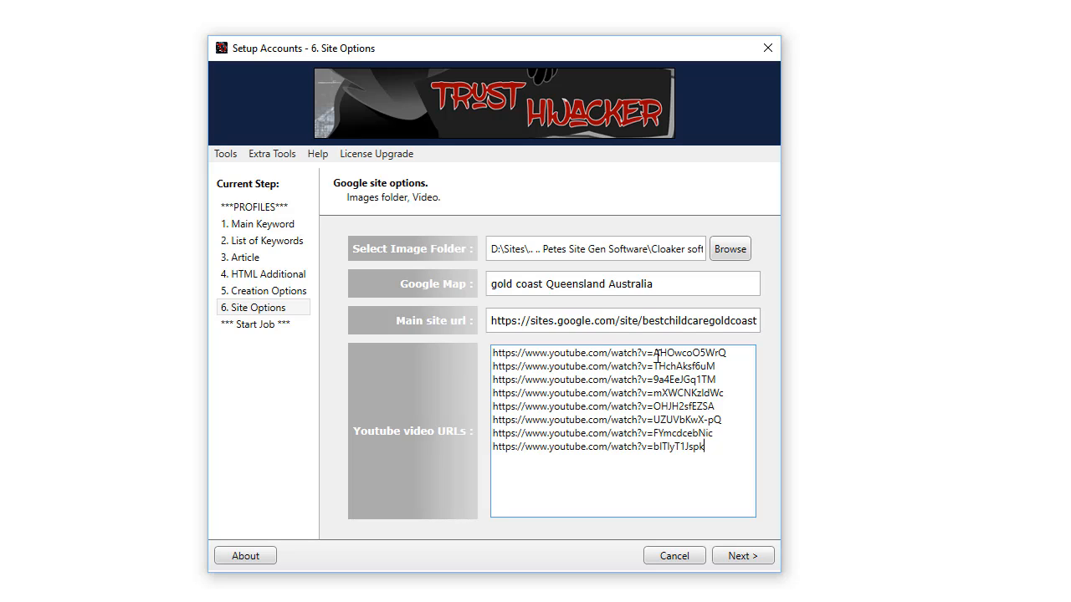
Go to the Start Job page and press Start work to launch the site-building job.
left_click(747, 565)
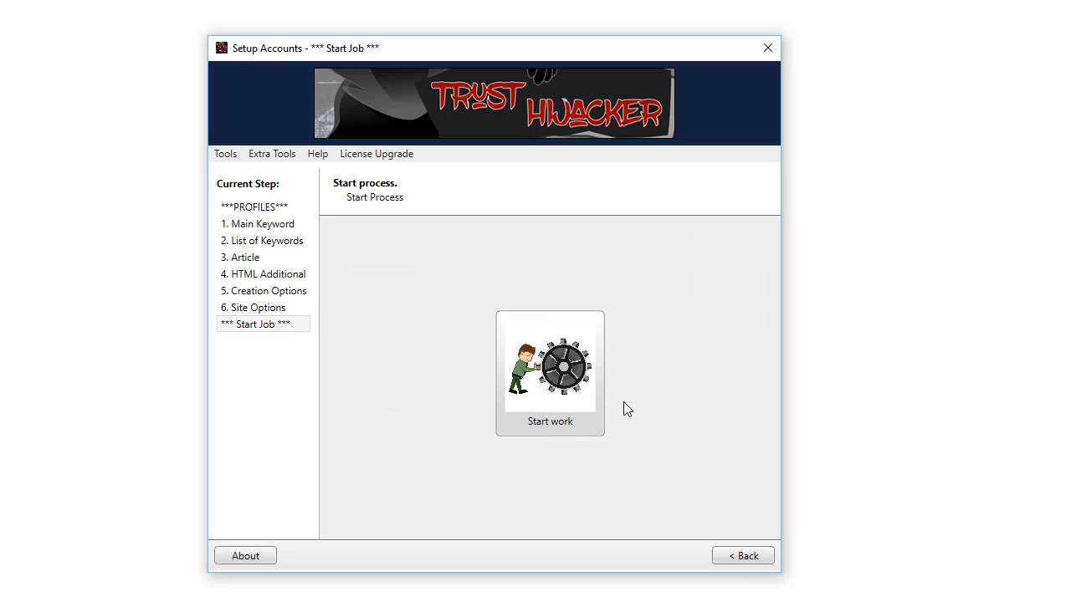
left_click(563, 403)
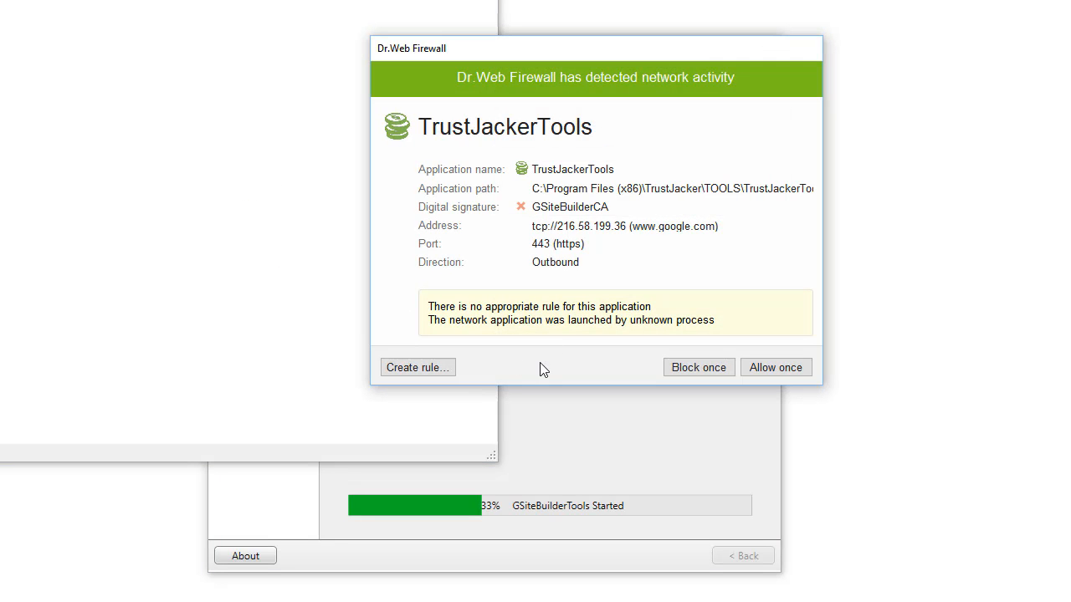
Create a Dr.Web Firewall rule allowing TrustJackerTools's port 443 connection.
left_click(434, 372)
left_click(470, 196)
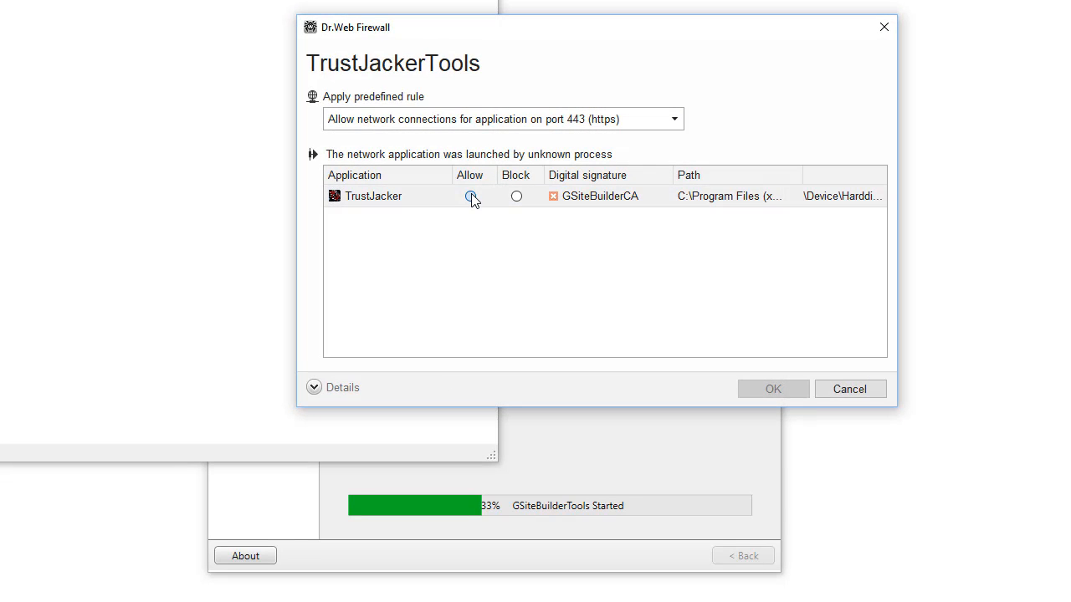
left_click(777, 393)
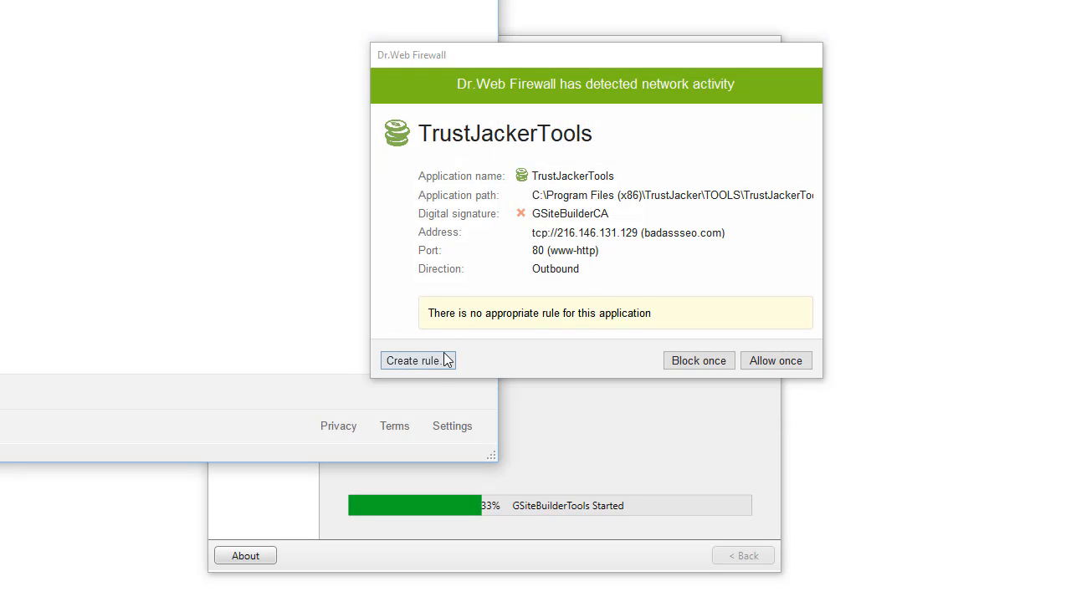
Create a second firewall rule allowing TrustJackerTools all network connections.
left_click(446, 360)
left_click(439, 122)
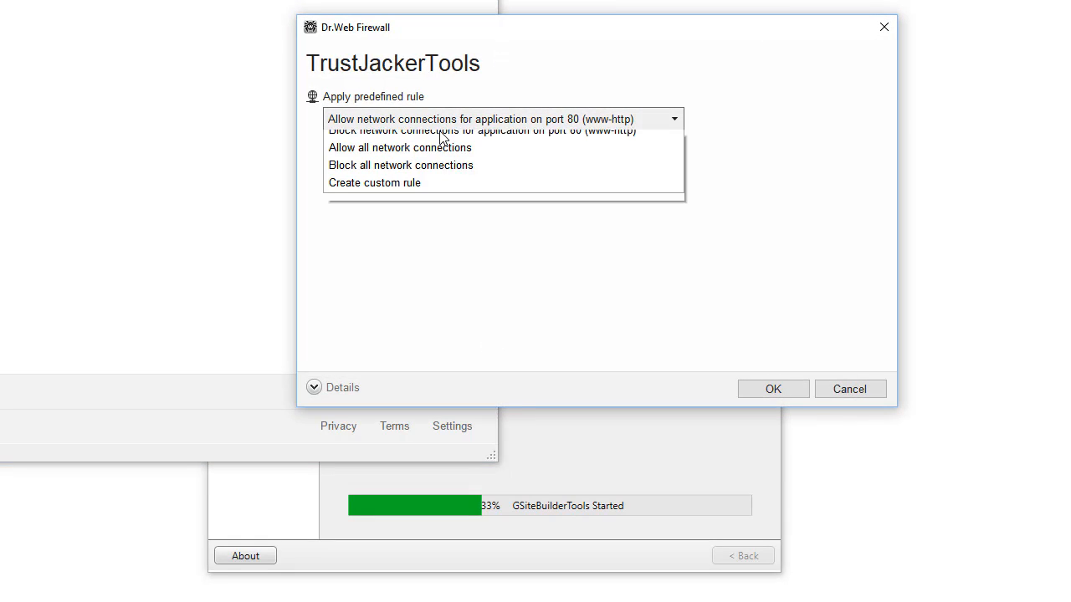
left_click(423, 175)
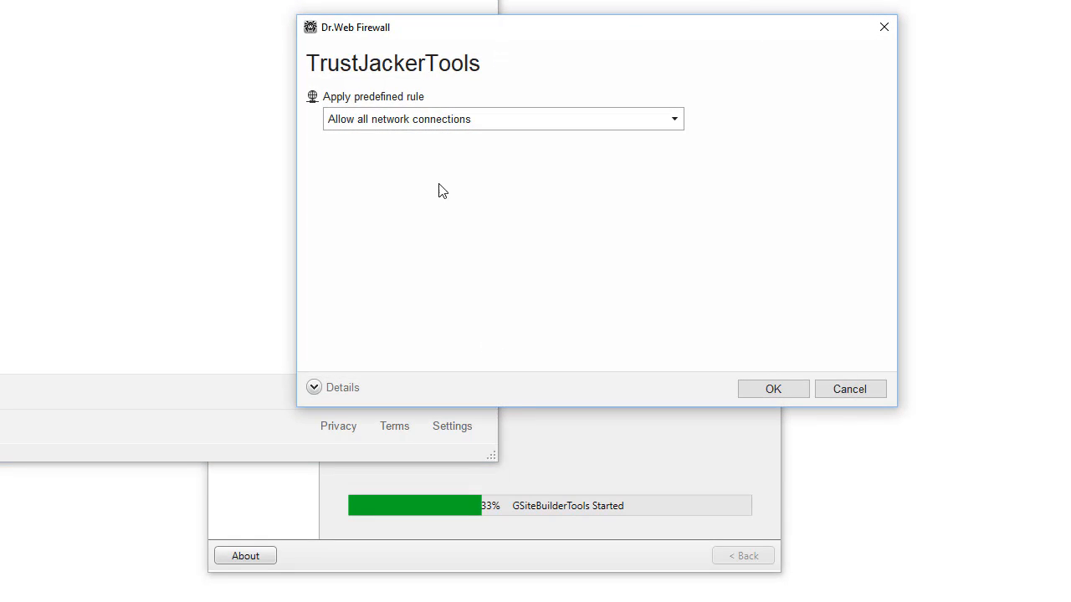
left_click(770, 390)
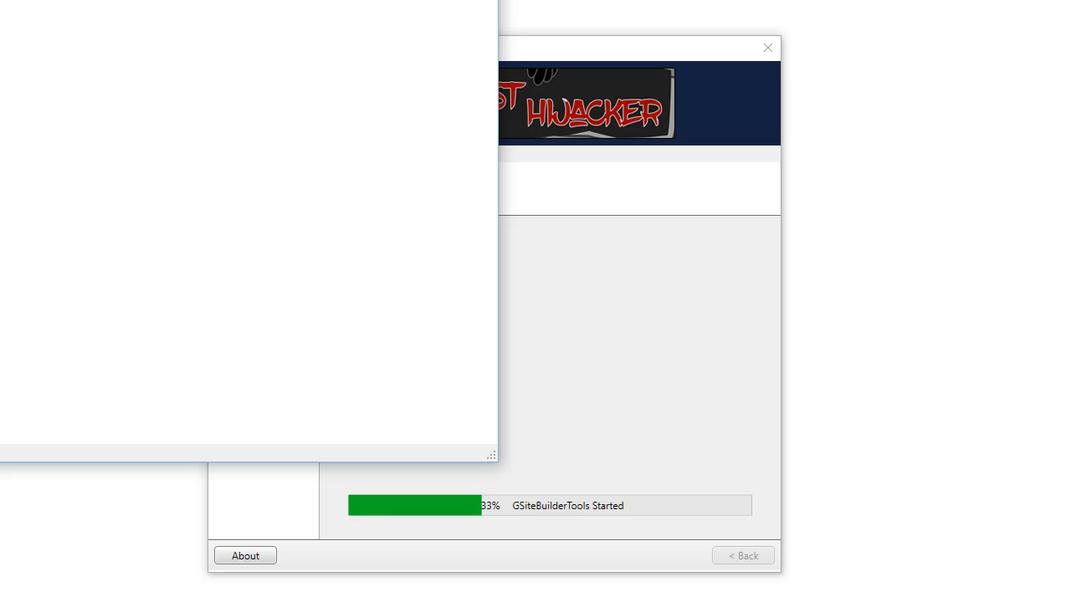
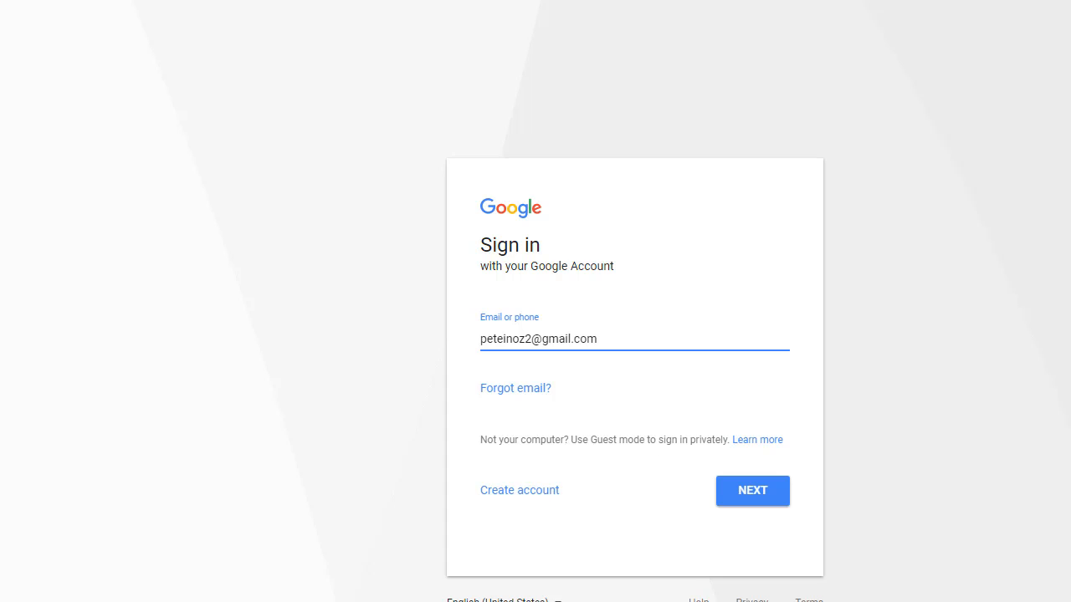
Sign in to the Google account with its e-mail address and pasted password.
key("Return")
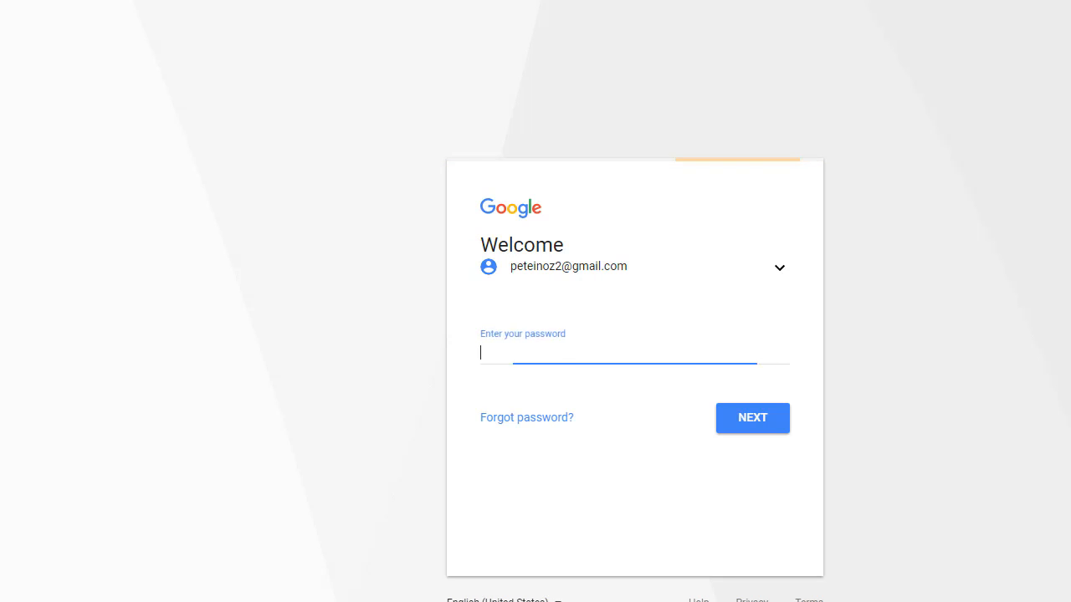
key("ctrl+v")
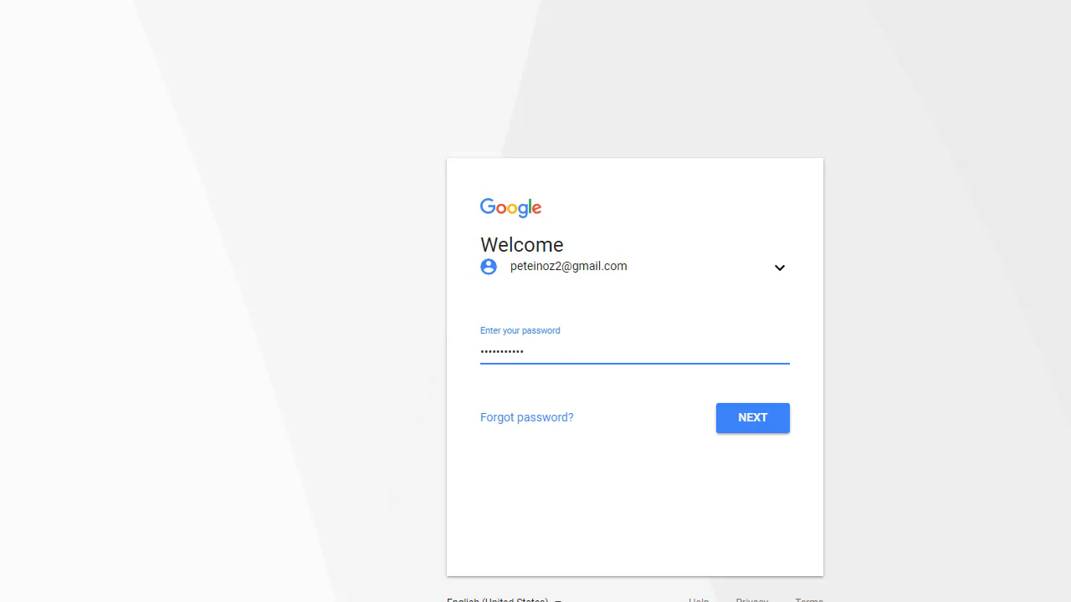
key("Return")
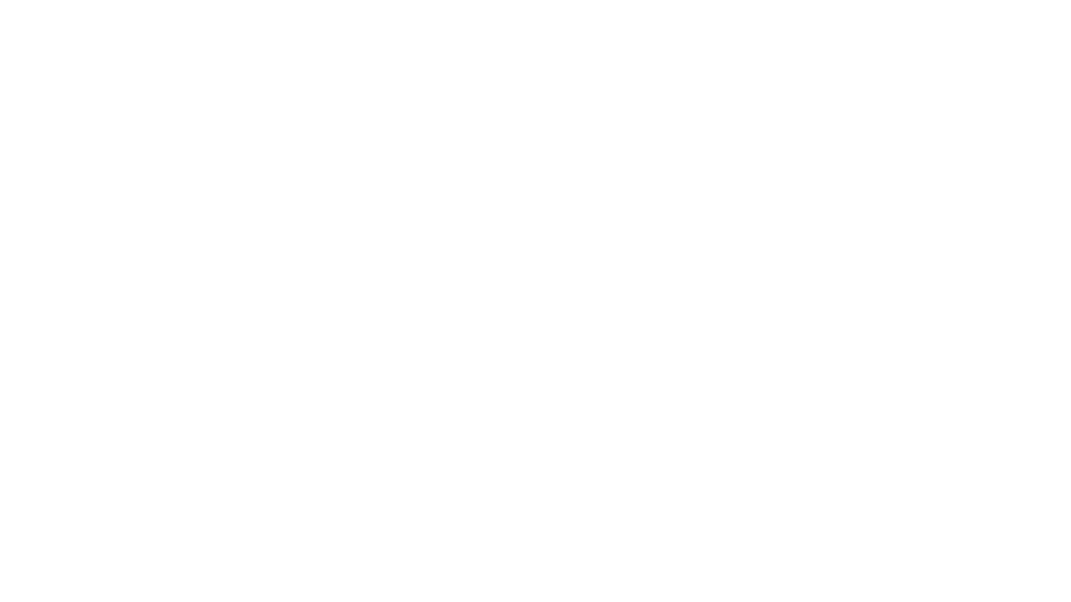
Start a new Google Site and name it 'Best Childcare Gold Coast Videos'.
left_click(25, 114)
left_click(18, 140)
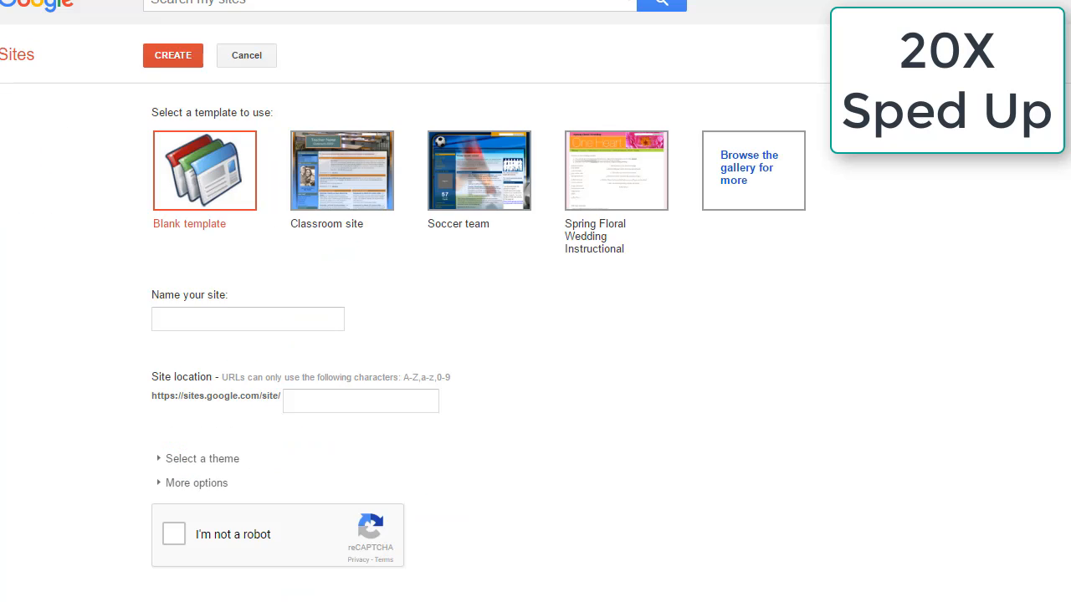
left_click(248, 319)
type("Best Childcare Gold Coast V")
Try the Shipshape theme, switch to Charcoal, and create the site.
left_click(202, 458)
scroll(535, 376, "down", 8)
left_click(216, 407)
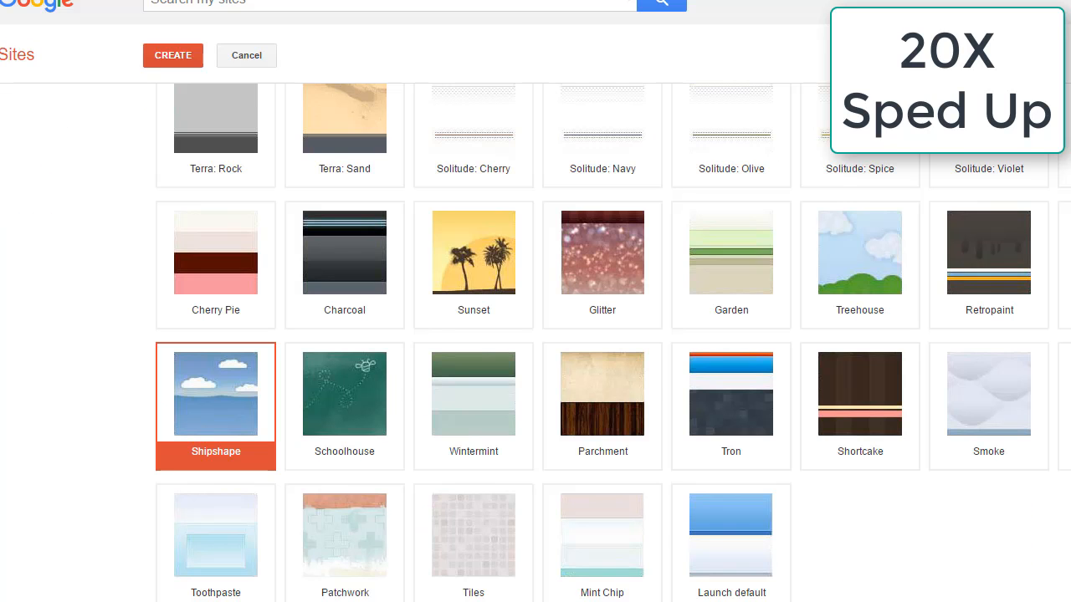
scroll(535, 376, "up", 8)
left_click(201, 458)
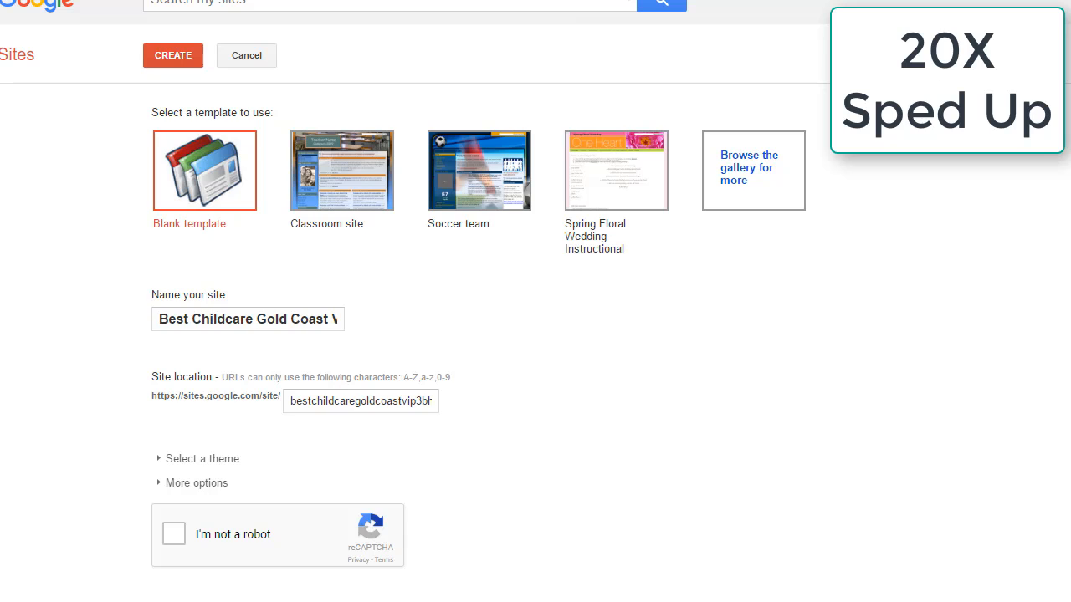
left_click(201, 458)
scroll(344, 334, "down", 10)
left_click(344, 264)
scroll(535, 334, "up", 10)
left_click(202, 458)
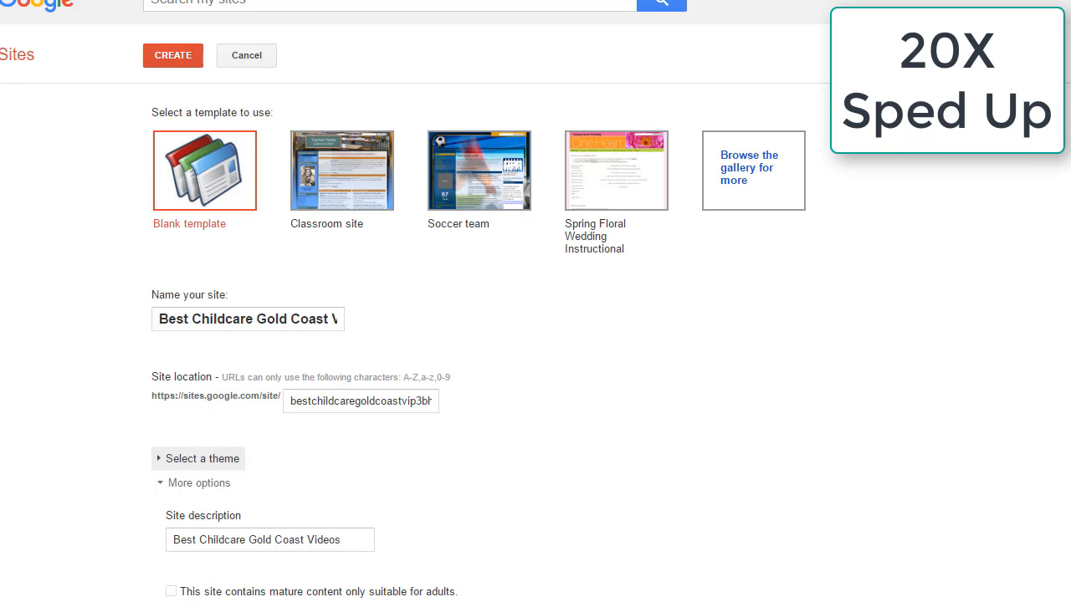
left_click(172, 55)
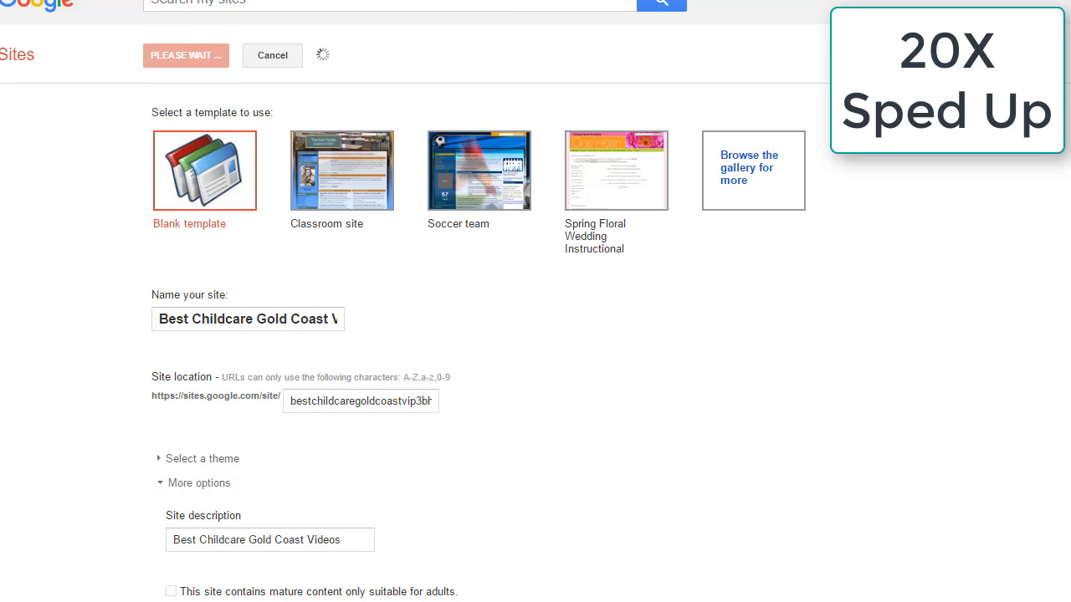
scroll(535, 334, "down", 7)
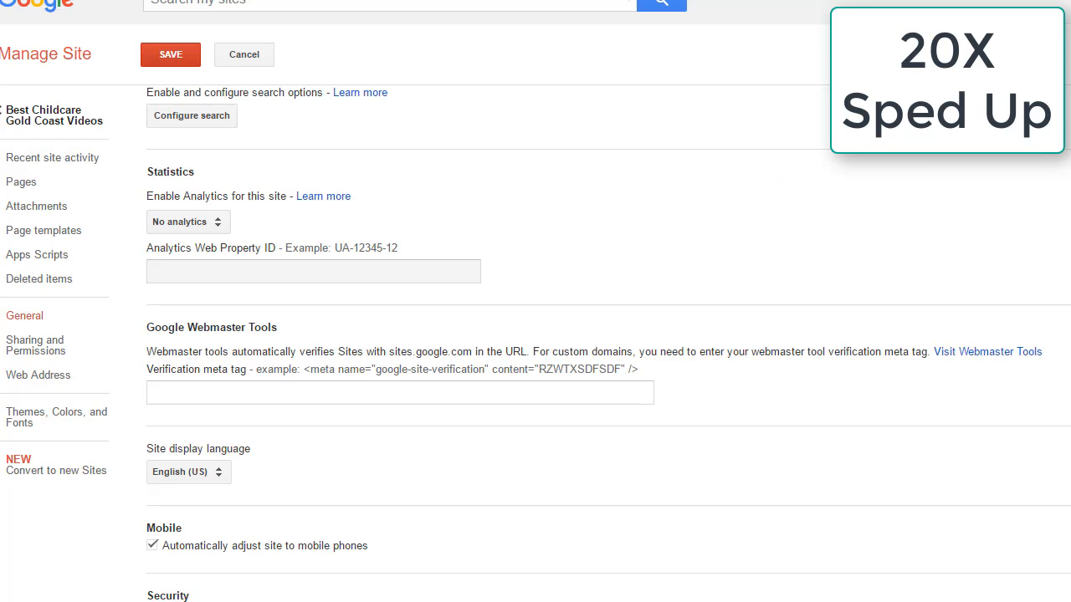
Edit the home page, insert an uploaded image, then delete it again.
left_click(171, 54)
left_click(55, 115)
key("e")
left_click(24, 32)
left_click(69, 84)
left_click(531, 355)
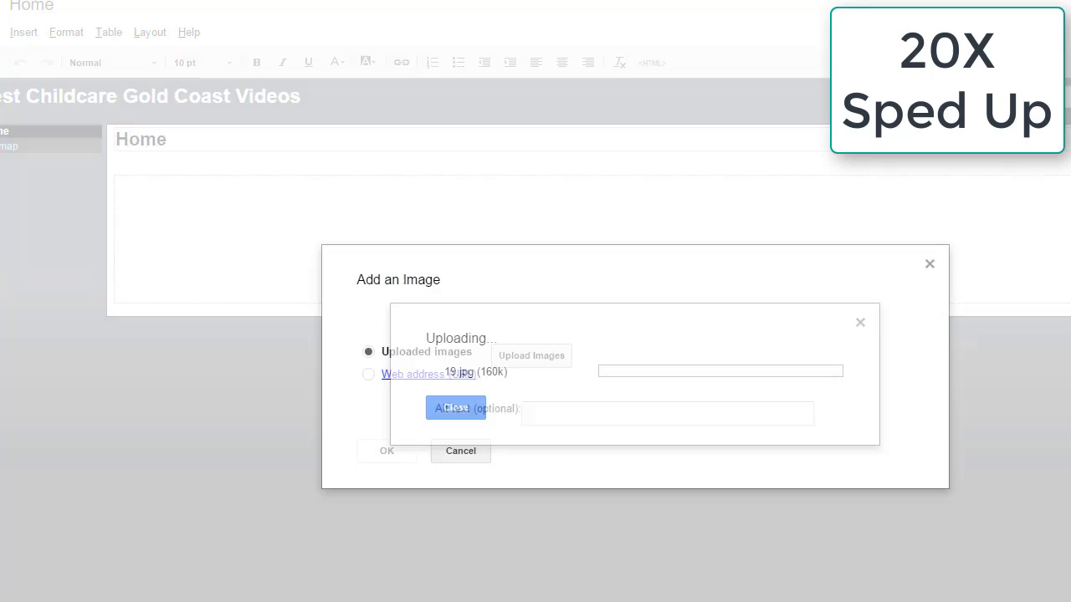
left_click(386, 450)
key("Delete")
Insert a 'gold coast Queensland Australia' map titled 'Best Childcare Gold Coast Videos'.
left_click(23, 32)
left_click(402, 283)
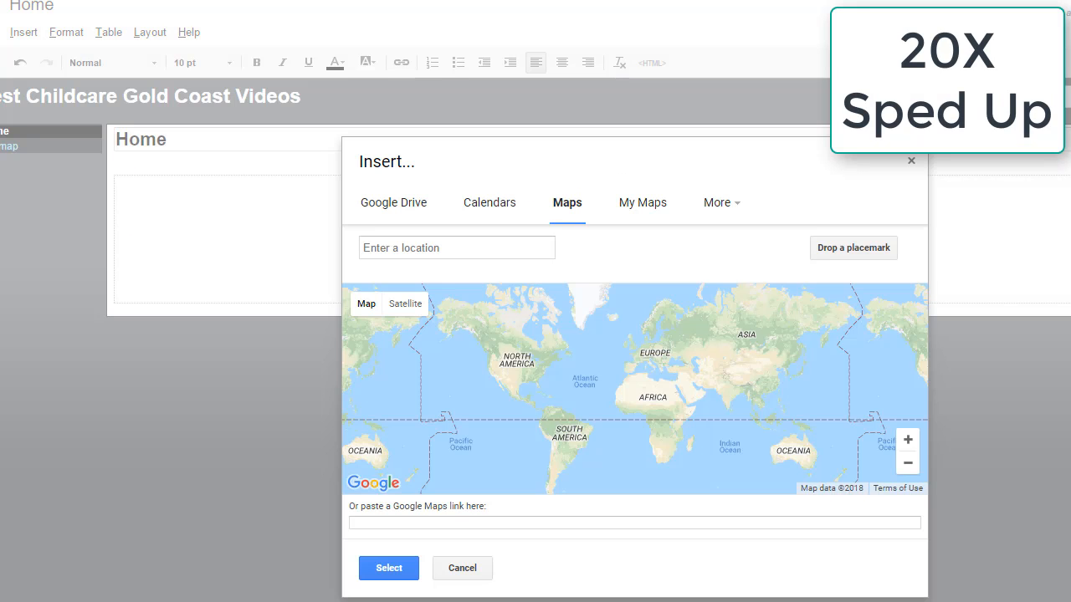
left_click(456, 248)
type("gold coast Queensland Australia")
key("Return")
left_click(389, 568)
triple_click(610, 384)
type("Best Childcare Gold Coast Videos")
left_click(466, 478)
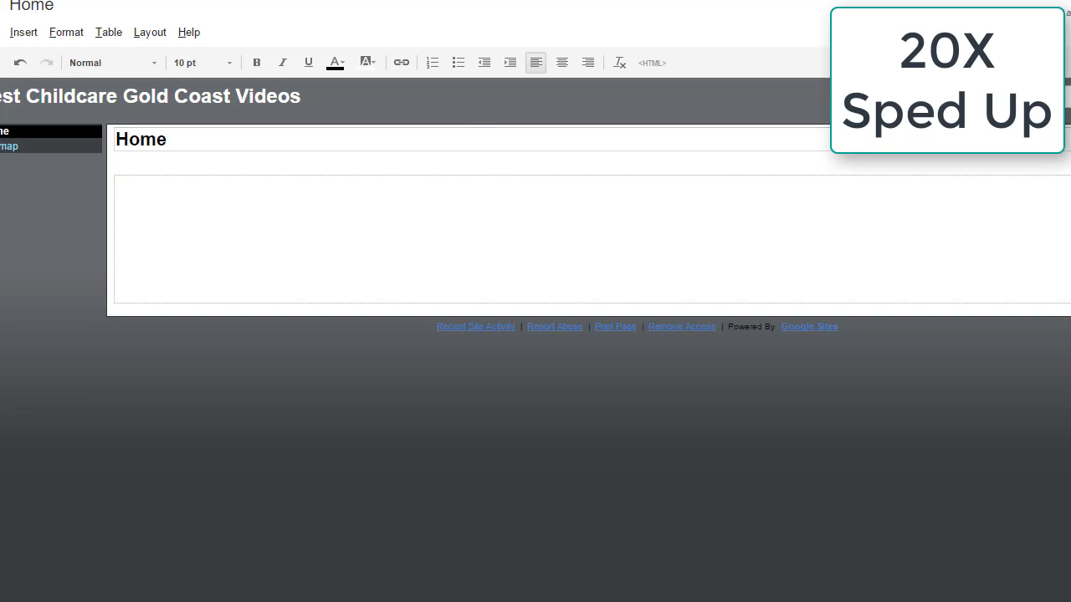
Replace the page HTML, retitle it 'BEST CHILDCARE GOLD COAST VIDEOS', and save.
left_click(652, 63)
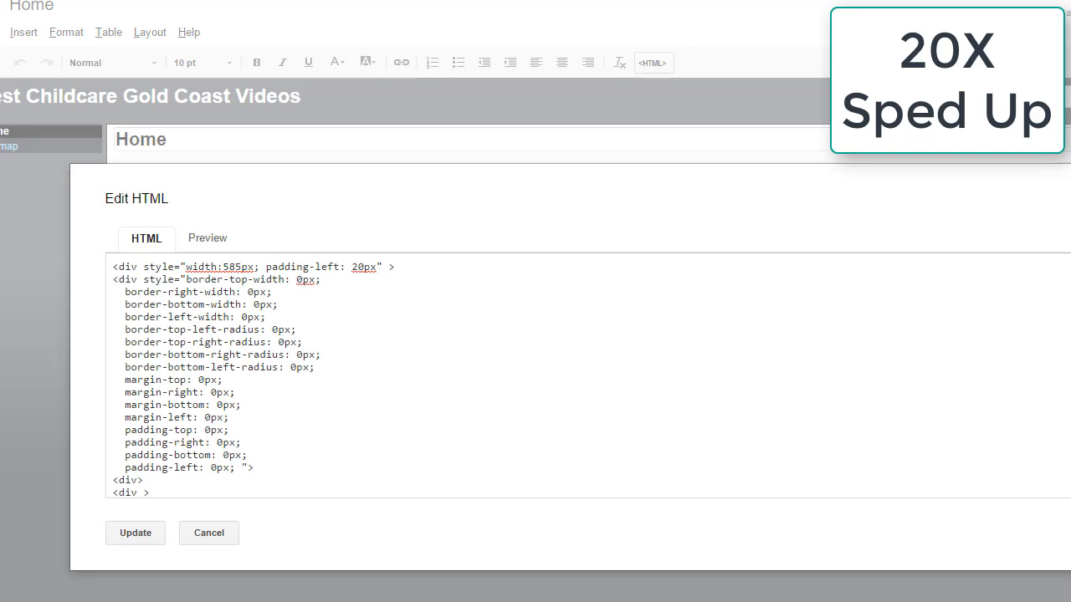
left_click(136, 533)
triple_click(140, 139)
type("BEST CHILDCARE GOLD COAST VIDEOS")
key("ctrl+s")
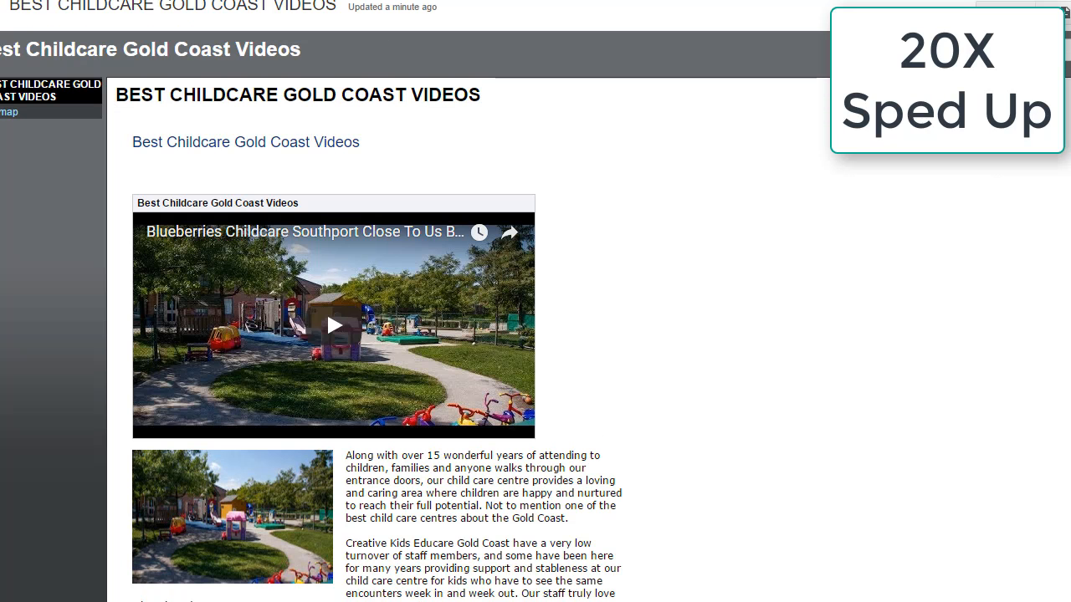
Create and save a 'Best Kindergarten Gold Coast Videos' subpage.
type("cBest Kindergarten Gold Coast Videos")
key("Return")
key("ctrl+s")
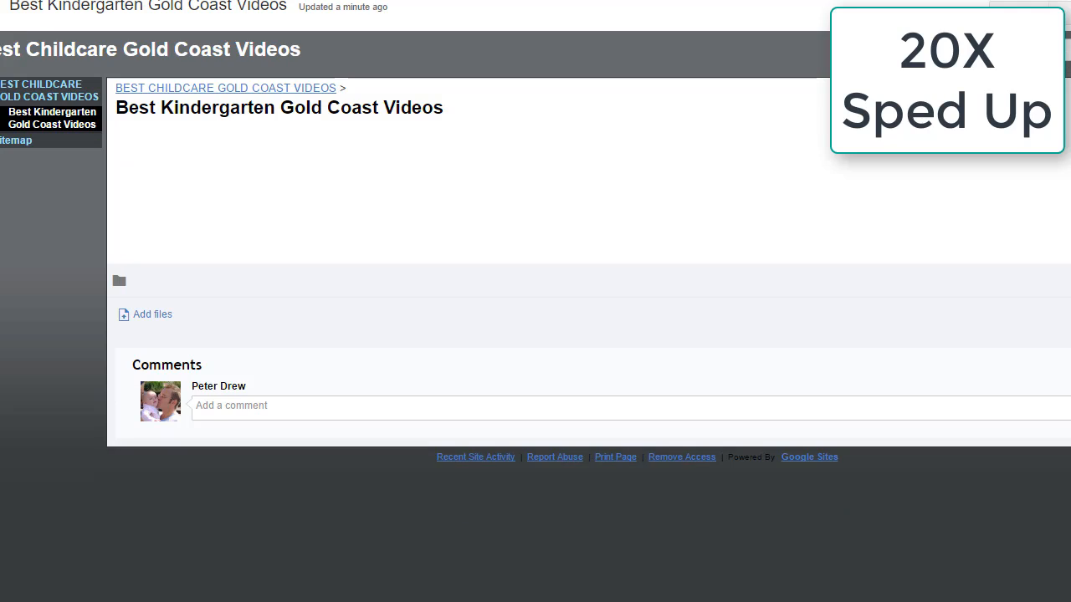
Insert an uploaded classroom image on the kindergarten page, then remove it.
left_click(1018, 3)
left_click(24, 33)
left_click(70, 85)
left_click(531, 354)
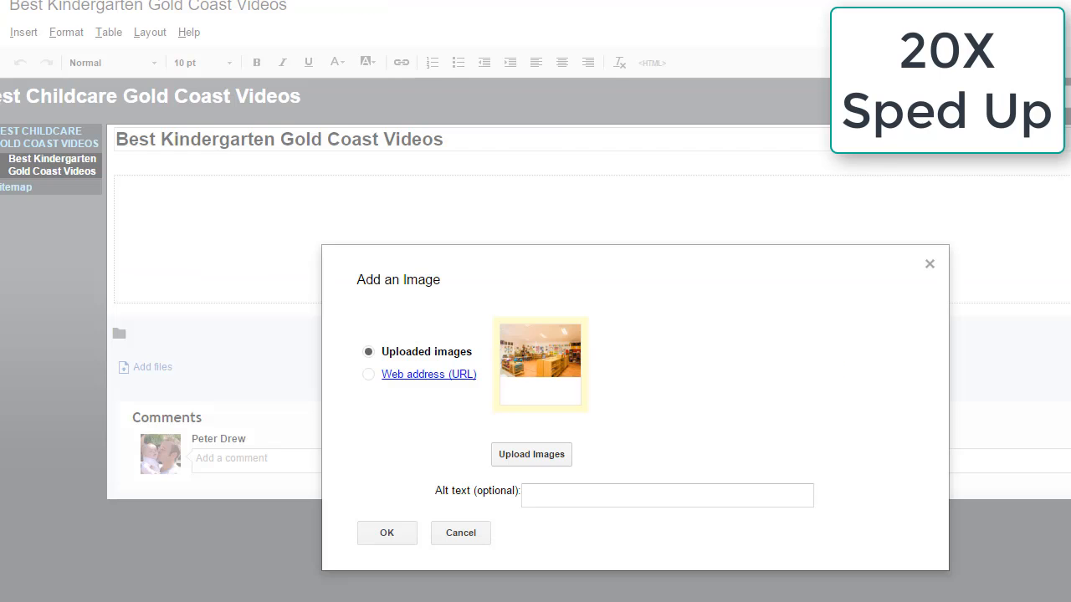
left_click(387, 533)
left_click(497, 213)
Replace the kindergarten page's HTML with the pasted video embed code and save.
left_click(652, 62)
key("ctrl+a")
key("ctrl+v")
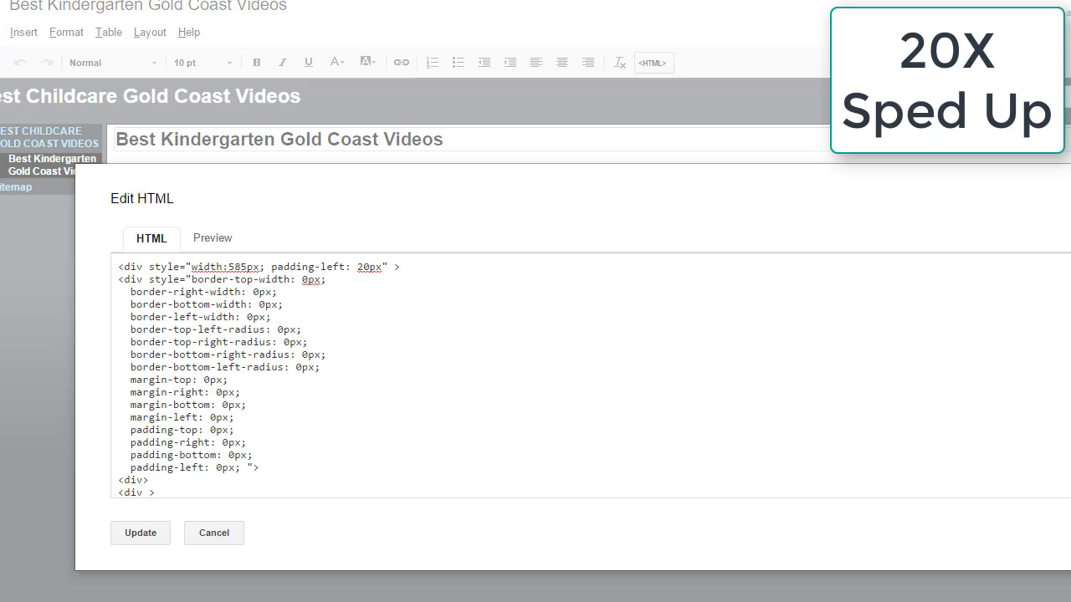
left_click(140, 533)
key("ctrl+s")
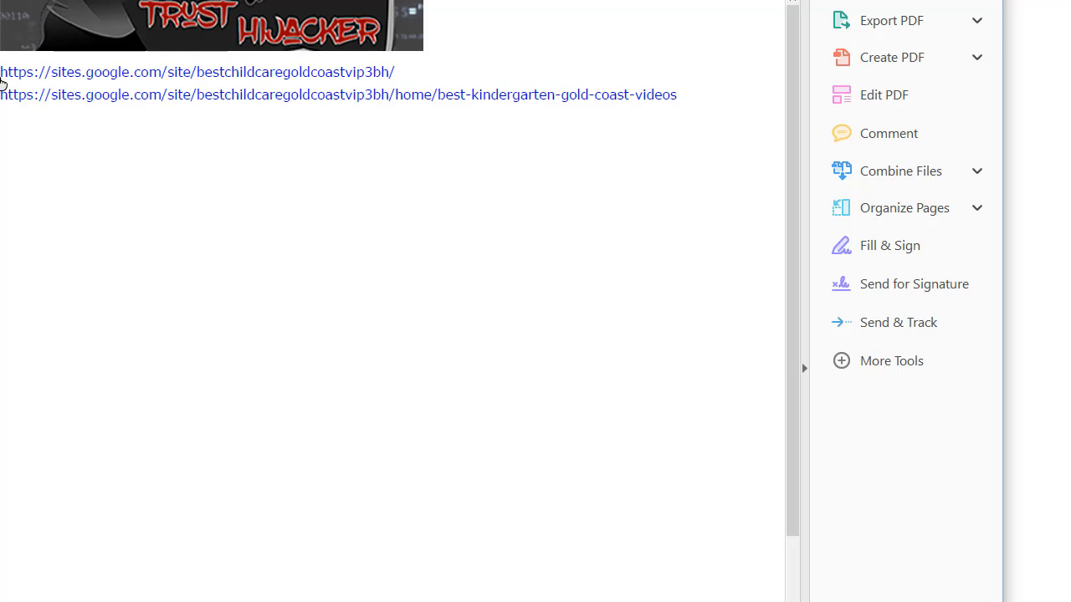
Highlight both site URLs in the Acrobat PDF, then clear the selection.
left_click_drag(1, 73, 733, 124)
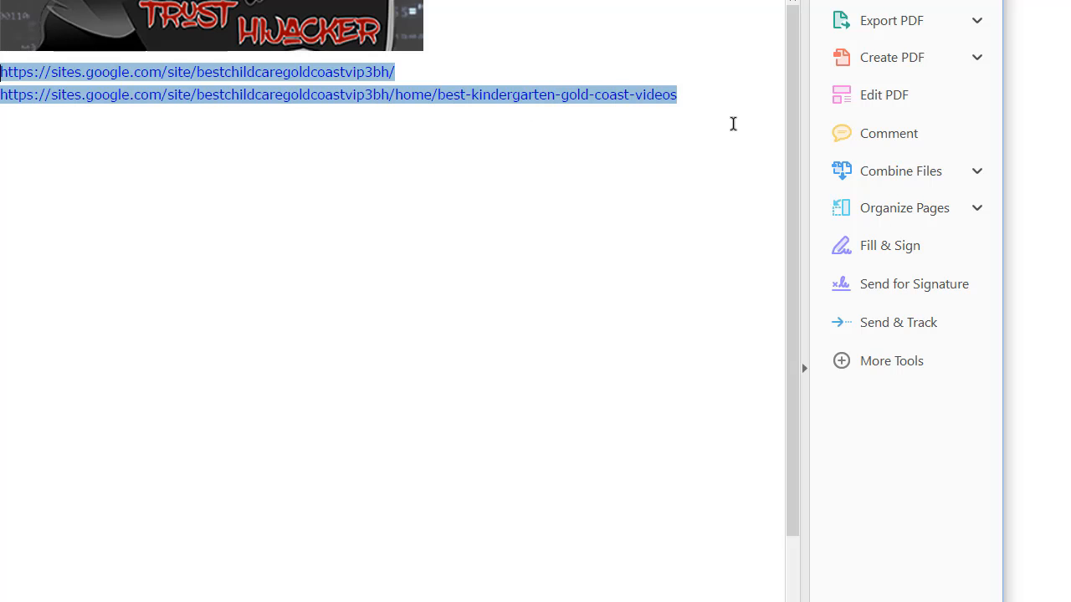
left_click(669, 128)
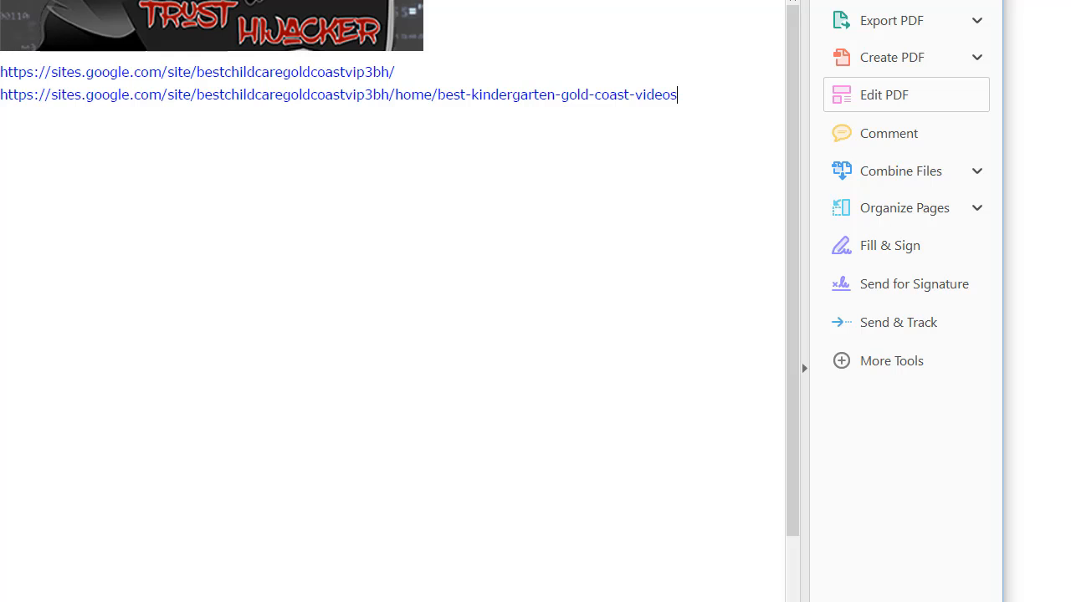